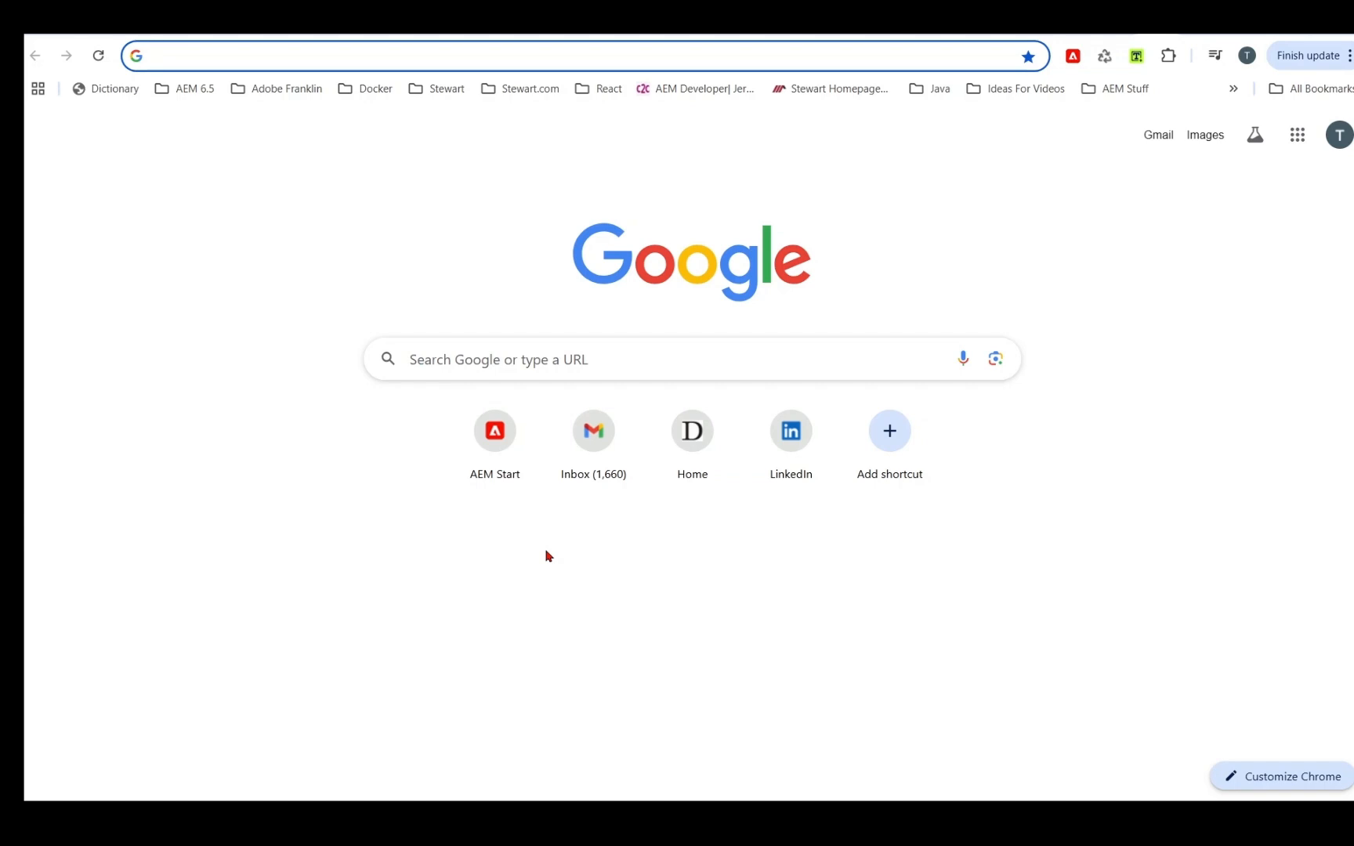
# - Search the web for "ai google studio" and open the Google AI Studio site
pyautogui.write('ai')
pyautogui.press('Return')
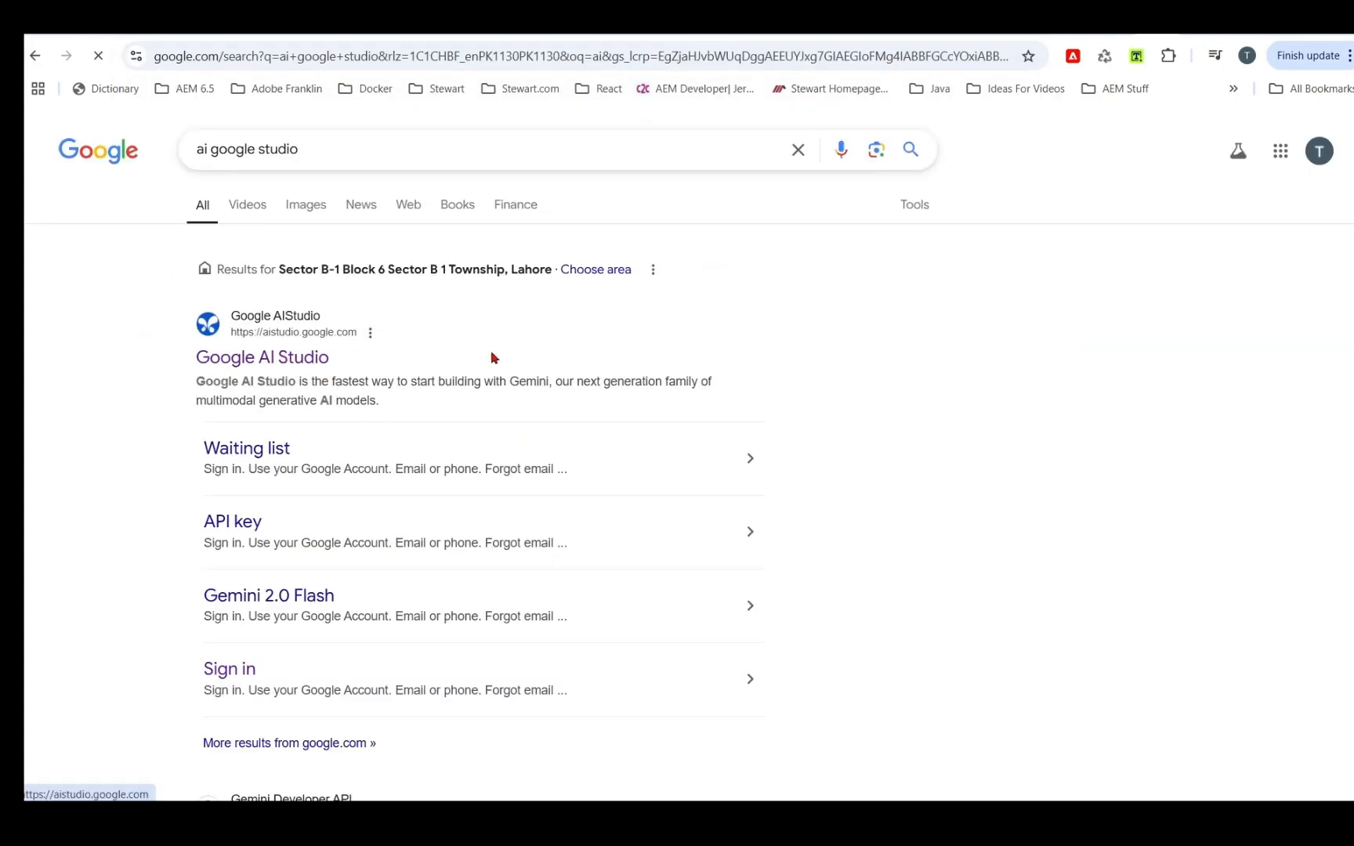
pyautogui.click(495, 357)
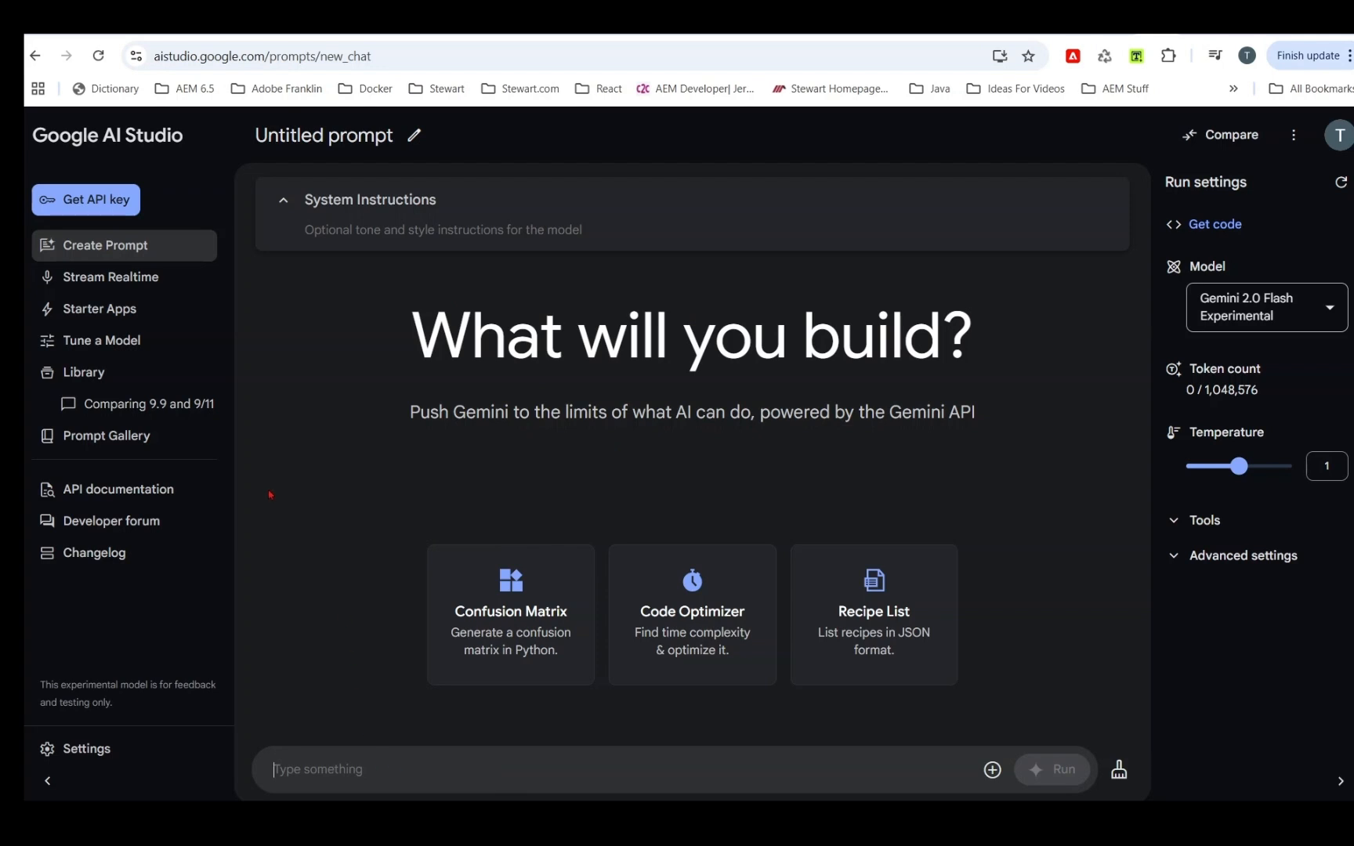
# - Start a Talk to Gemini conversation in Stream Realtime and share the entire screen with it
pyautogui.click(130, 282)
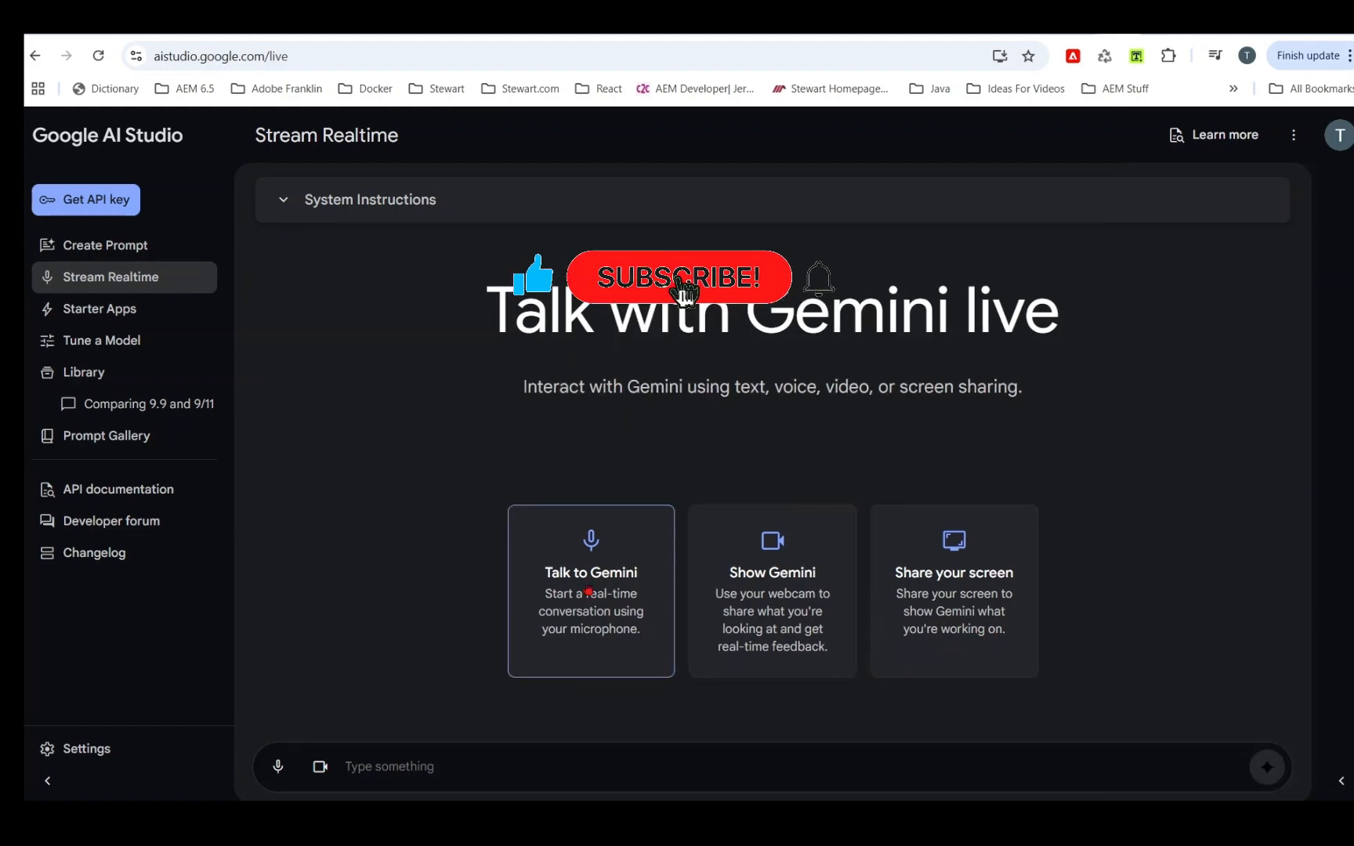
pyautogui.click(589, 592)
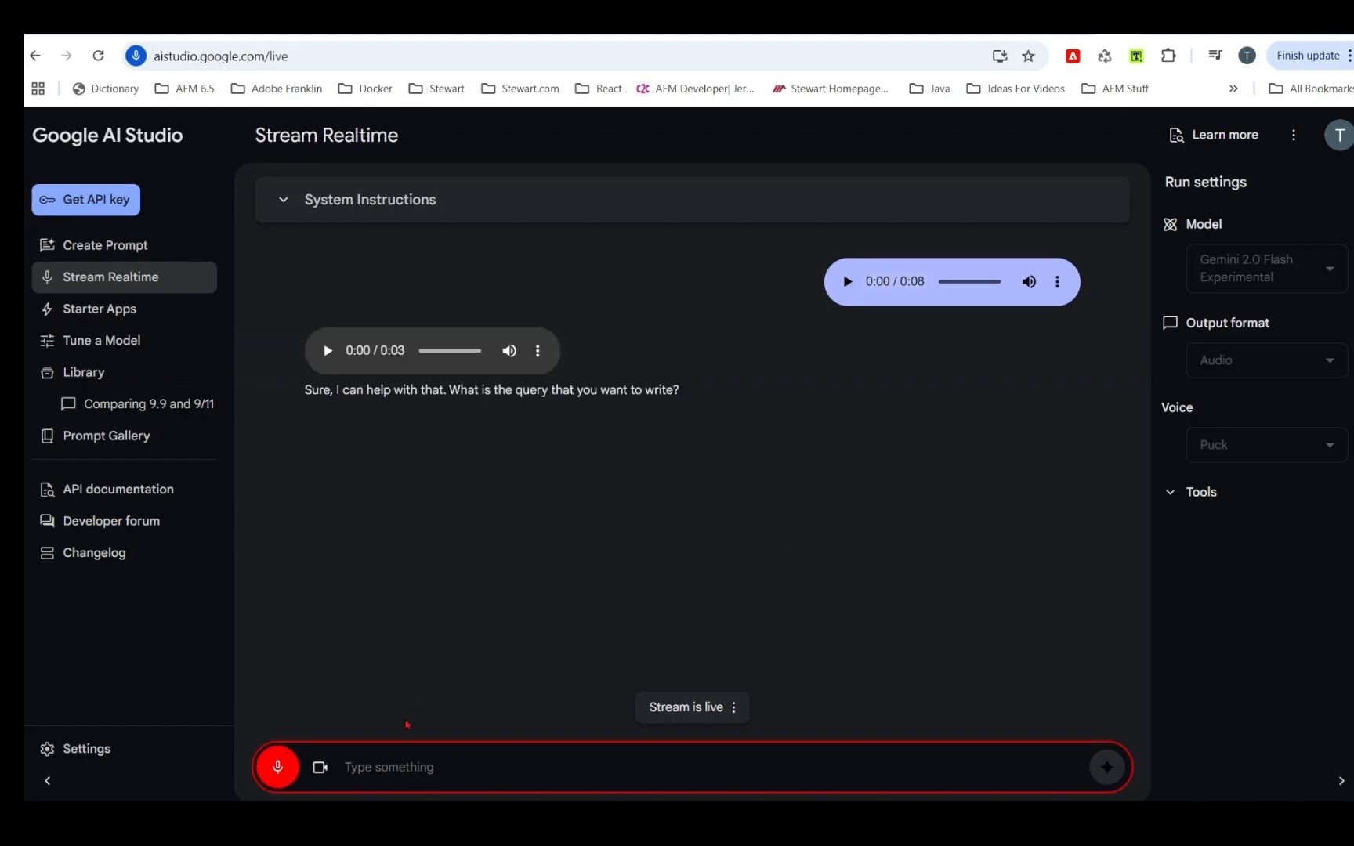
pyautogui.click(320, 767)
pyautogui.click(831, 161)
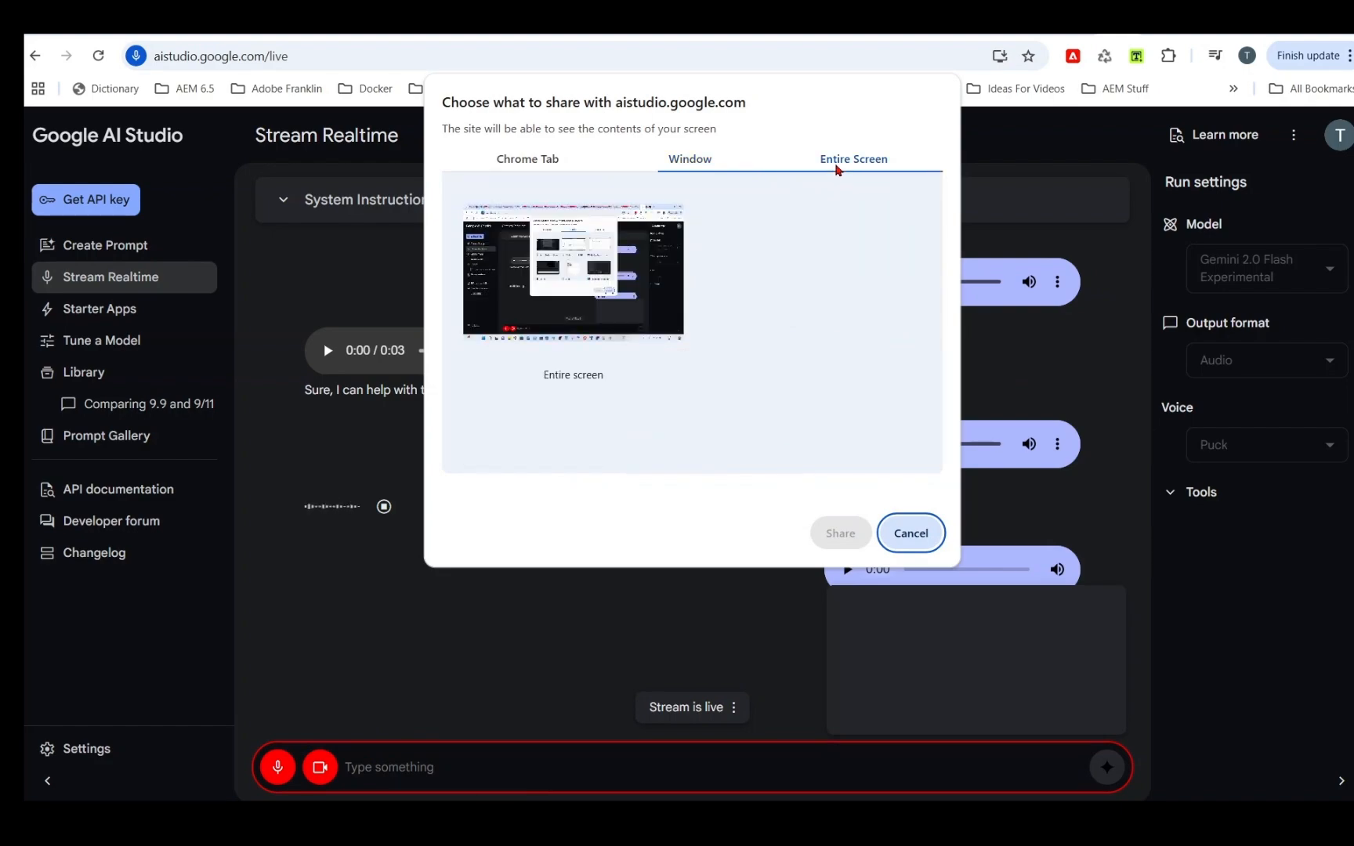
pyautogui.click(564, 282)
pyautogui.click(838, 532)
# - Switch to SQL Server Management Studio and write below the existing query: select Name, count(*) from employees group by Name having count(*) > 1
pyautogui.hotkey('alt', 'Tab')
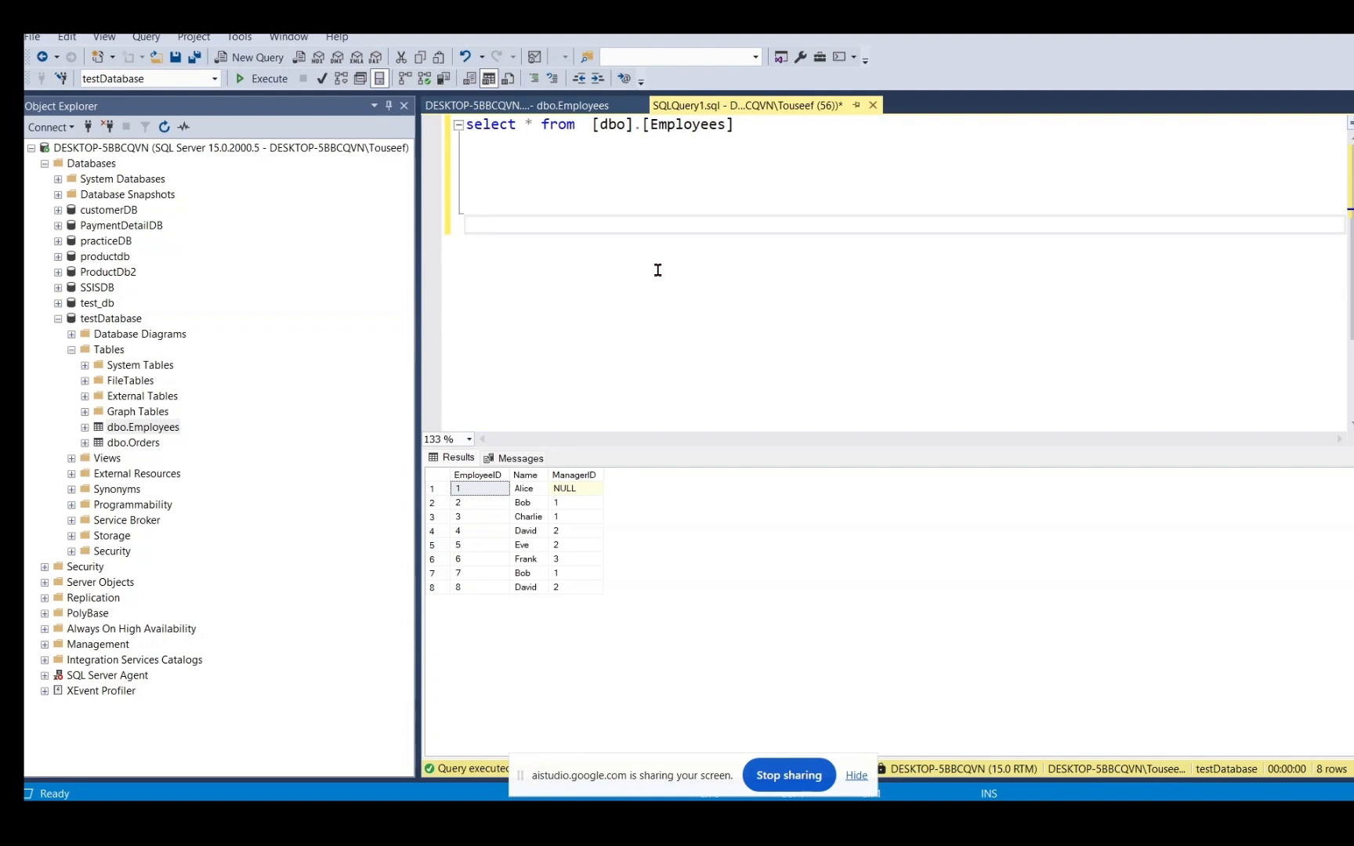
pyautogui.click(509, 198)
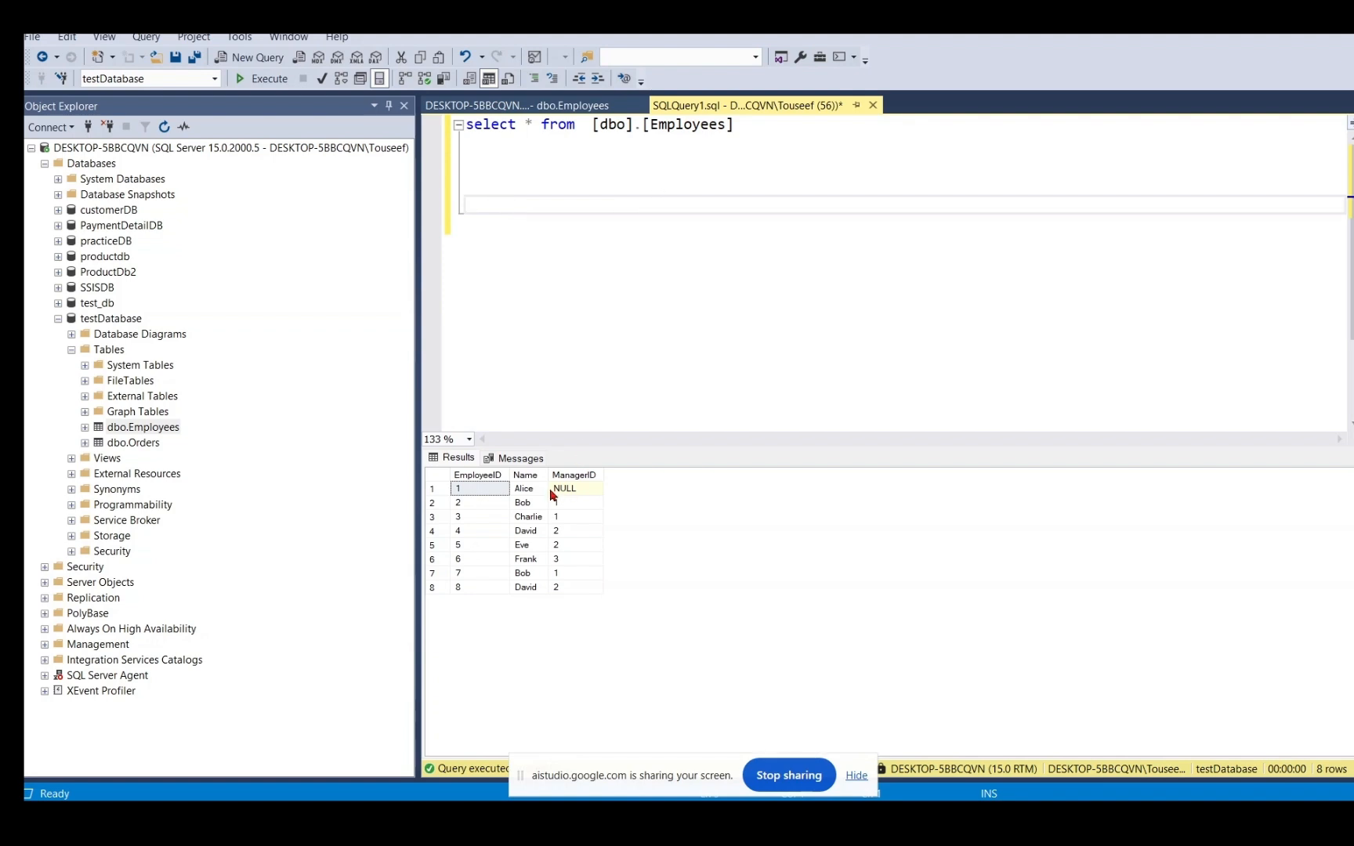
pyautogui.click(525, 488)
pyautogui.click(527, 192)
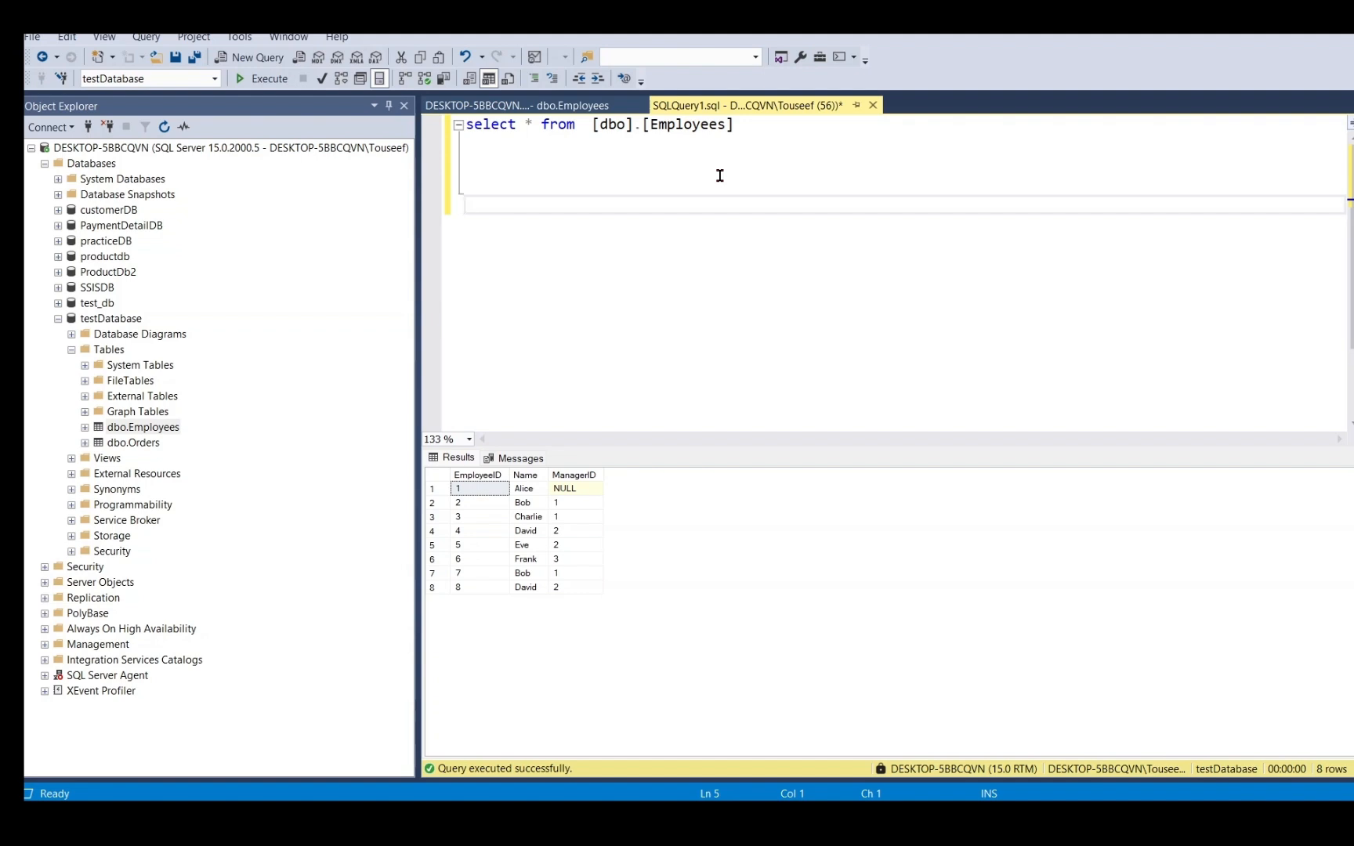
pyautogui.write('select Name, count(*) from employees group by Name having count(*) > 1')
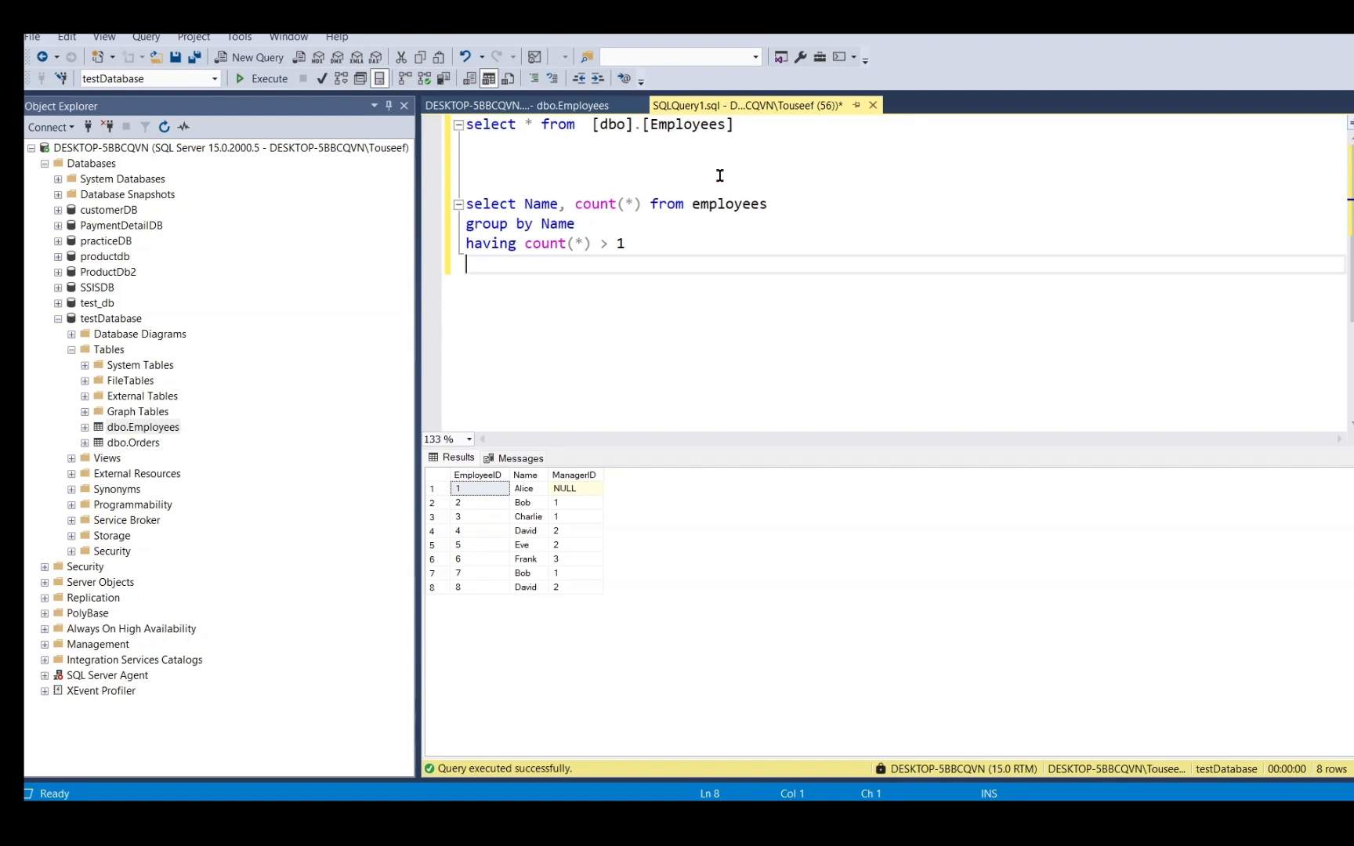
# - Run only the duplicate-name query on the employees table
pyautogui.moveTo(625, 244); pyautogui.dragTo(466, 204)
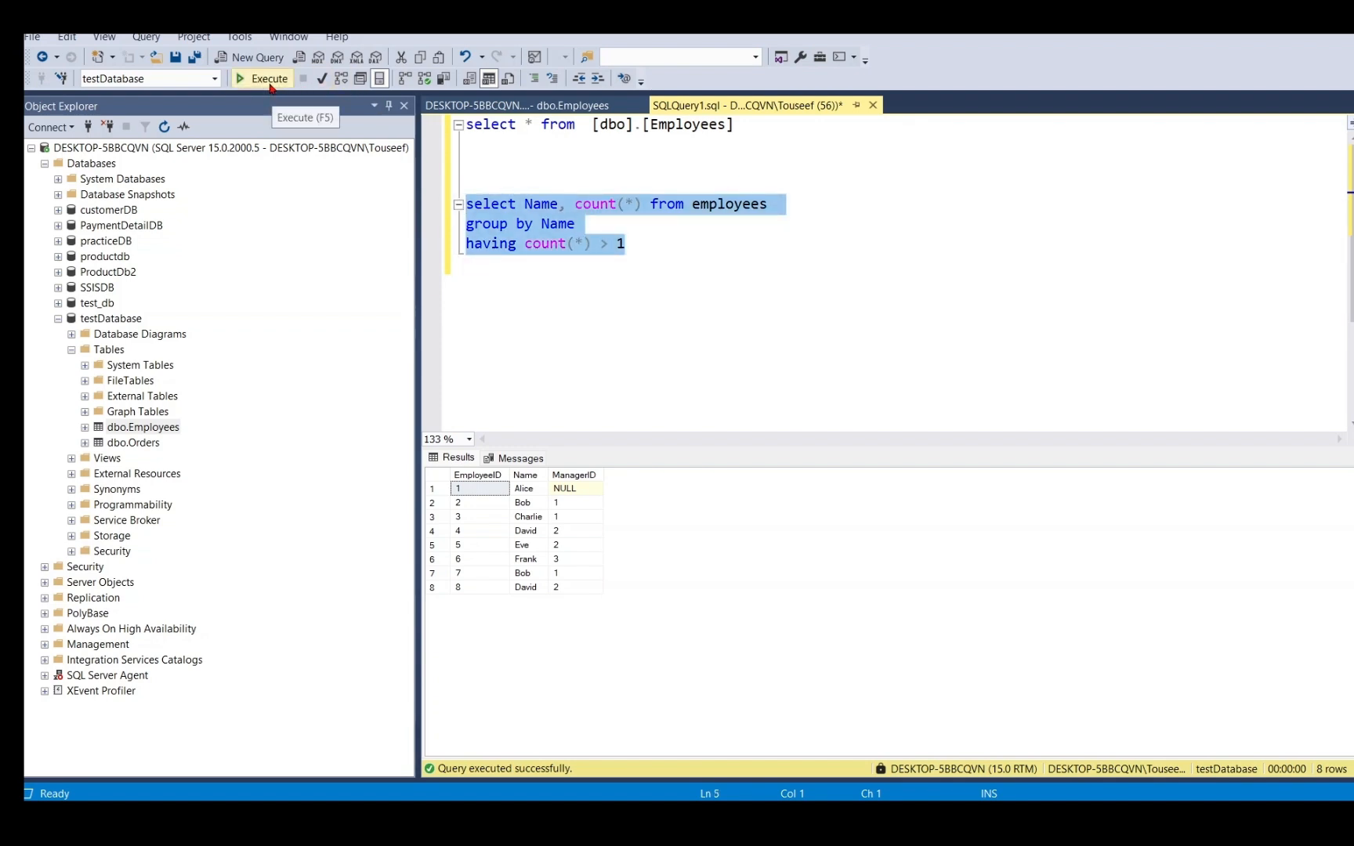
pyautogui.click(262, 78)
pyautogui.click(658, 261)
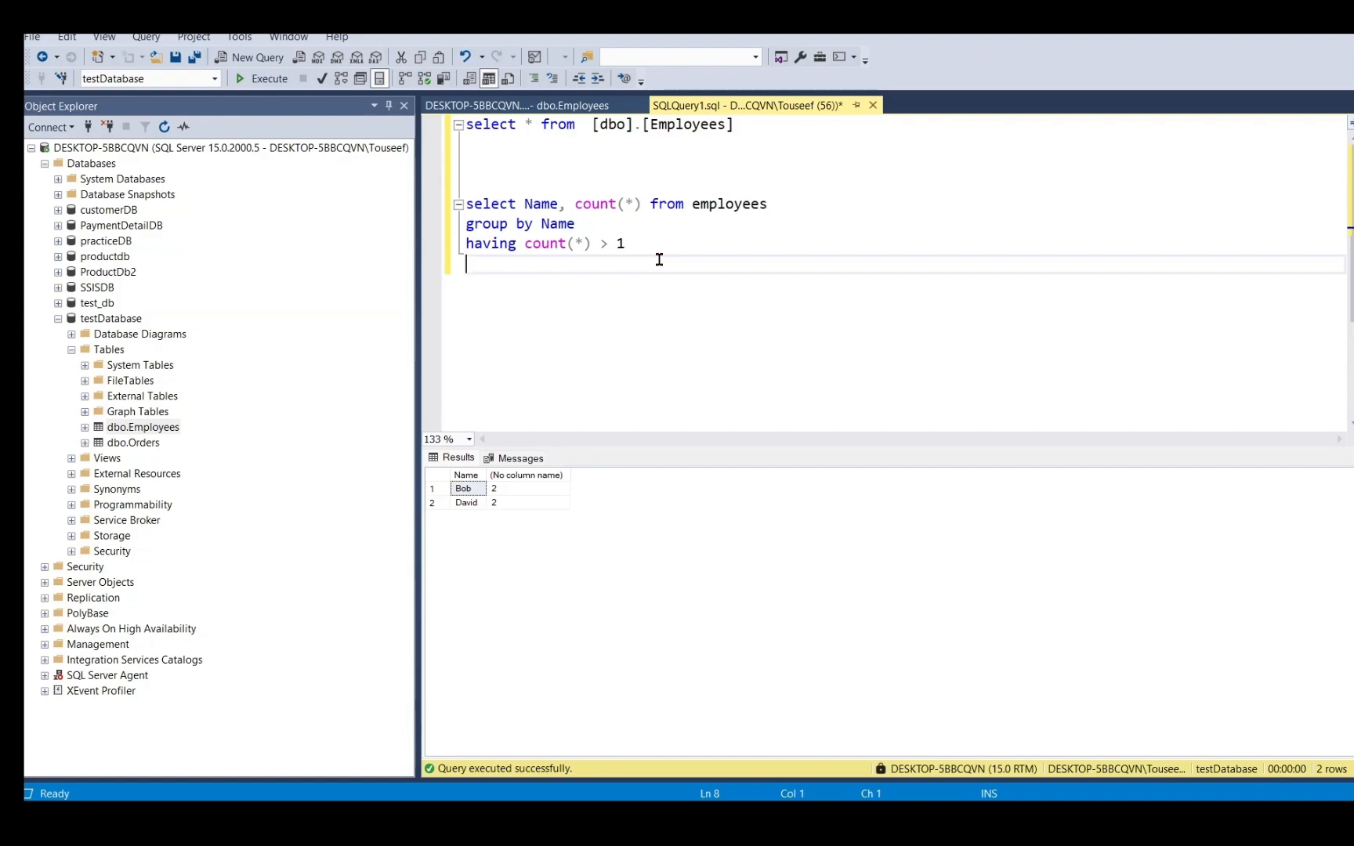
# - Start a new voice conversation in Google AI Studio's Stream Realtime and share the entire screen with Gemini
pyautogui.moveTo(334, 818)
pyautogui.click(290, 746)
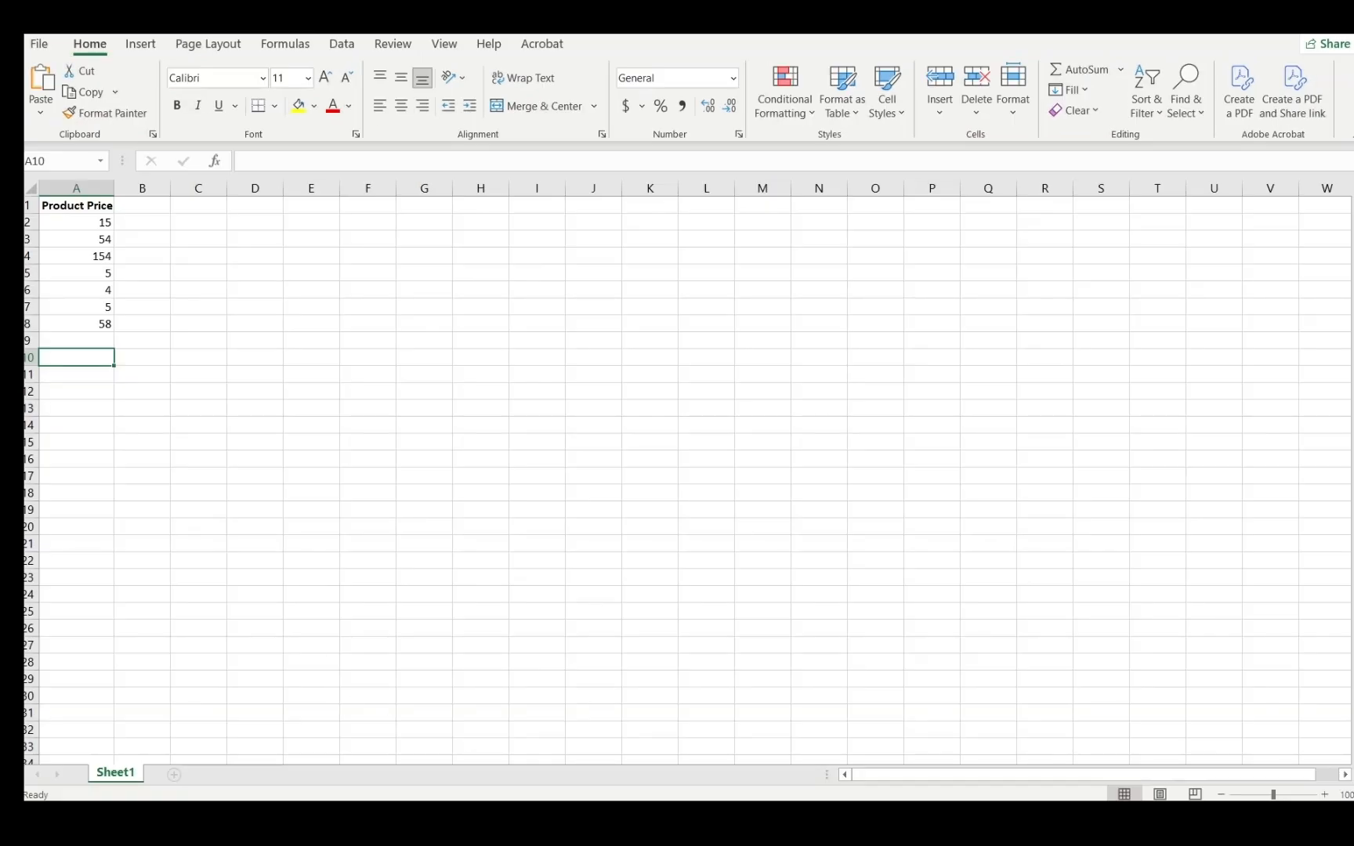
pyautogui.click(277, 767)
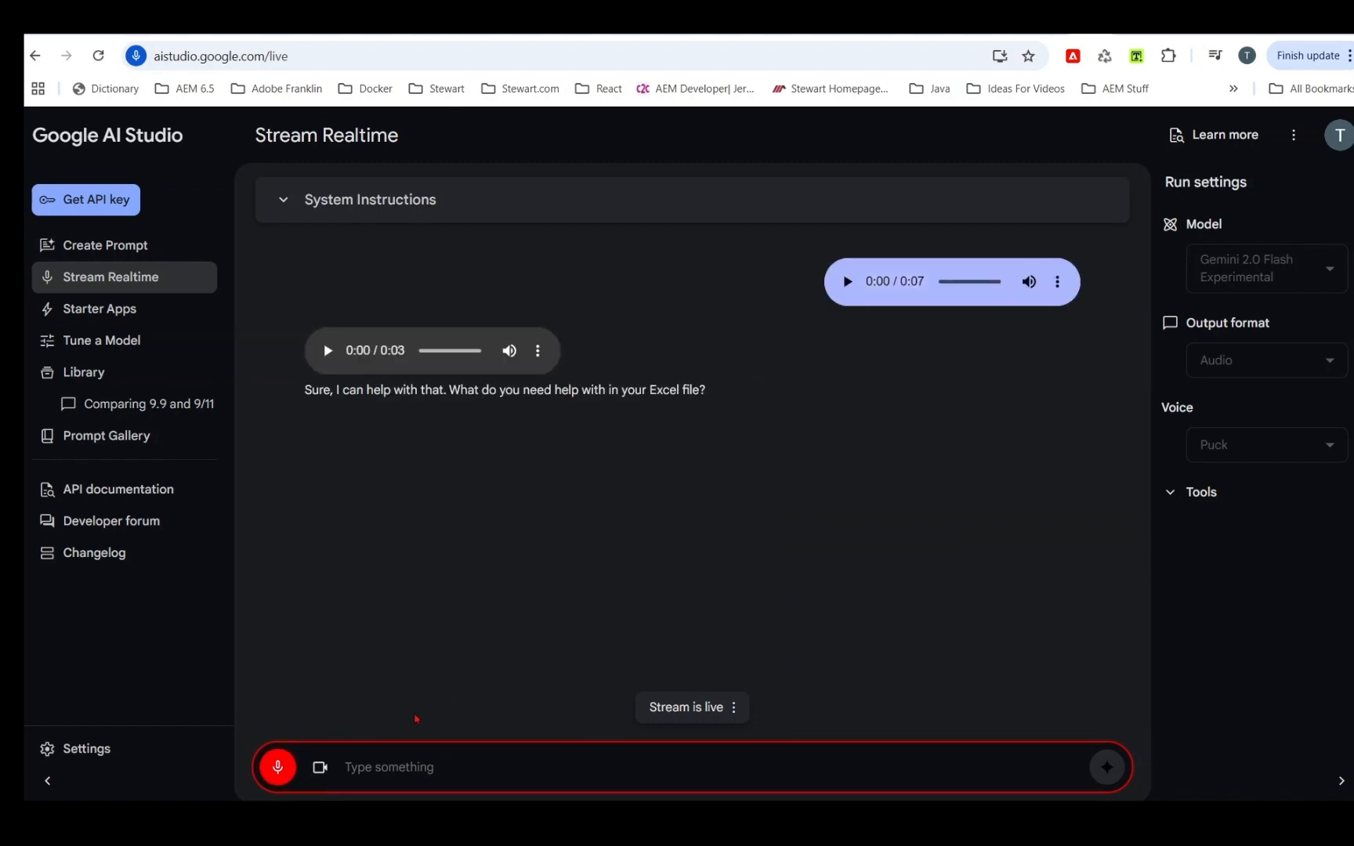
pyautogui.click(316, 768)
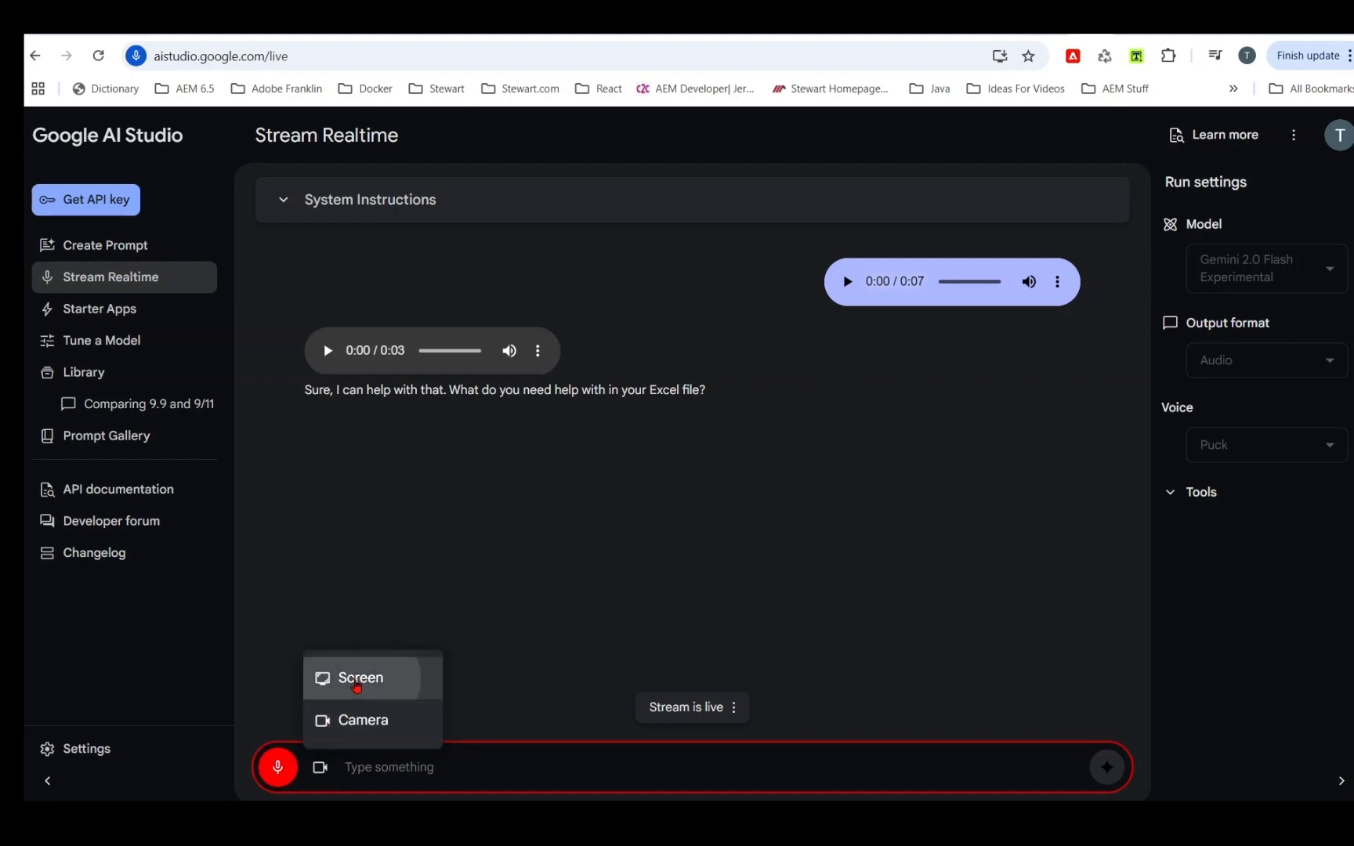
pyautogui.click(329, 678)
pyautogui.click(854, 247)
pyautogui.click(840, 533)
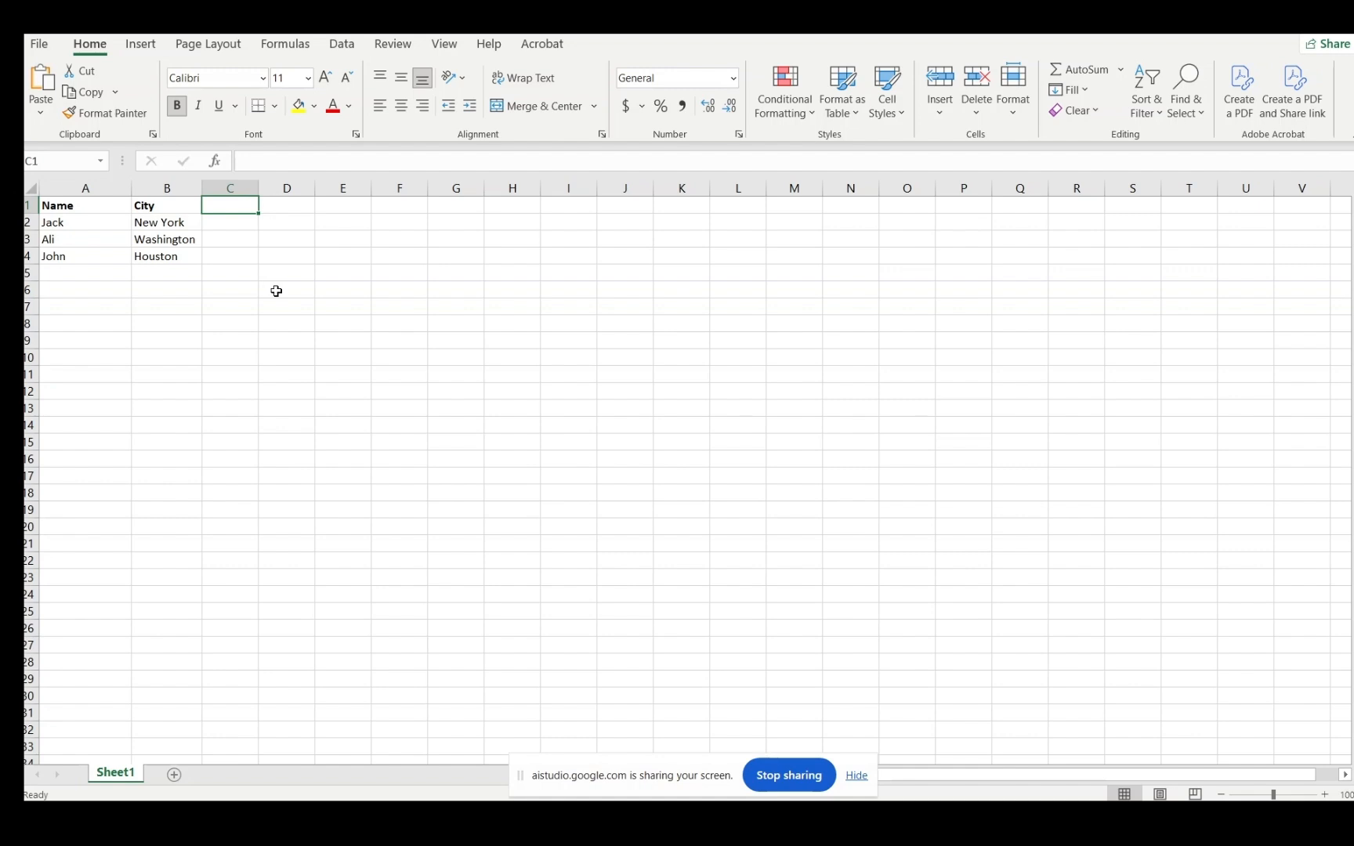
# - Try to enter a CONCATENATE formula in cell C2 of the Excel sheet with the Name and City columns
pyautogui.click(234, 224)
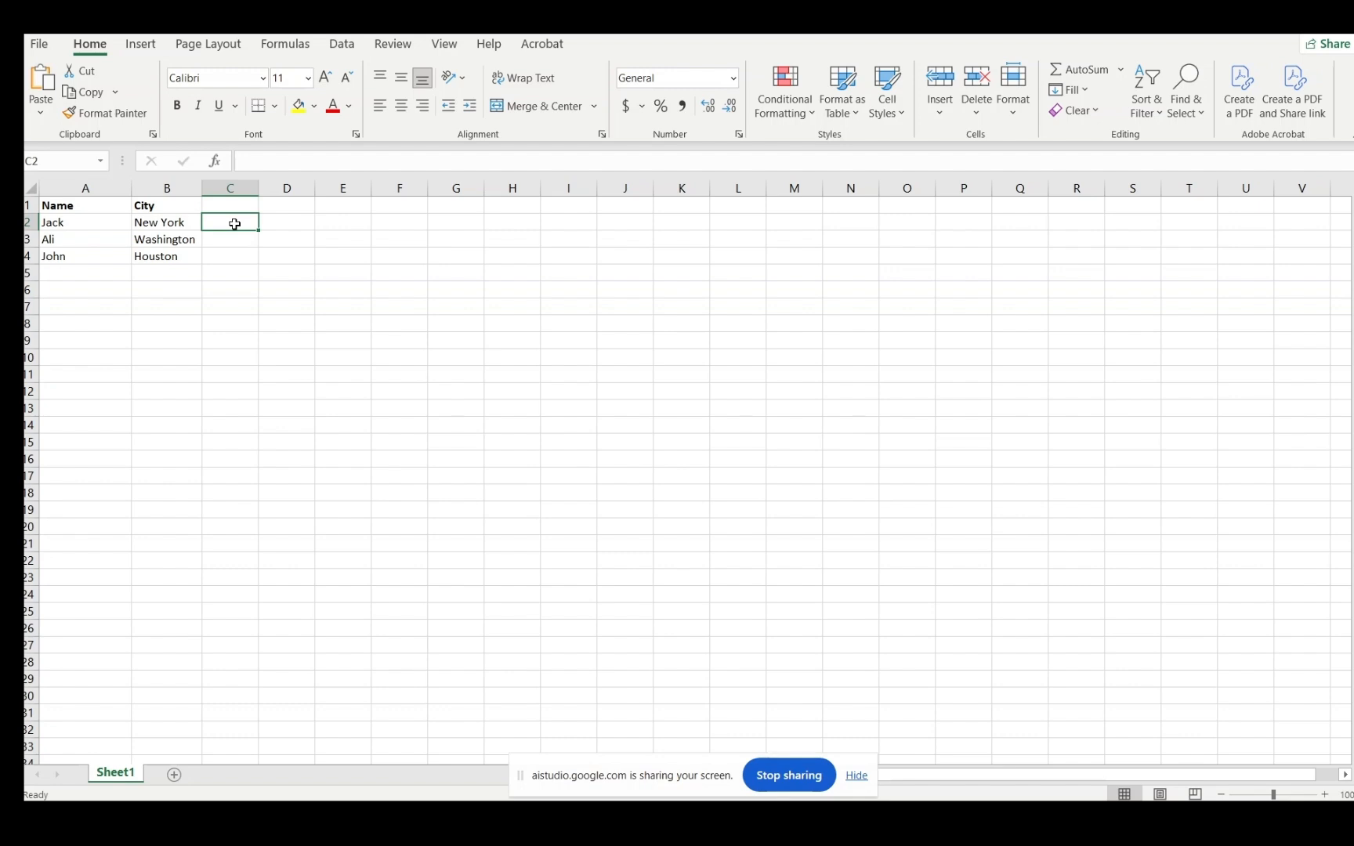
pyautogui.write('=cont')
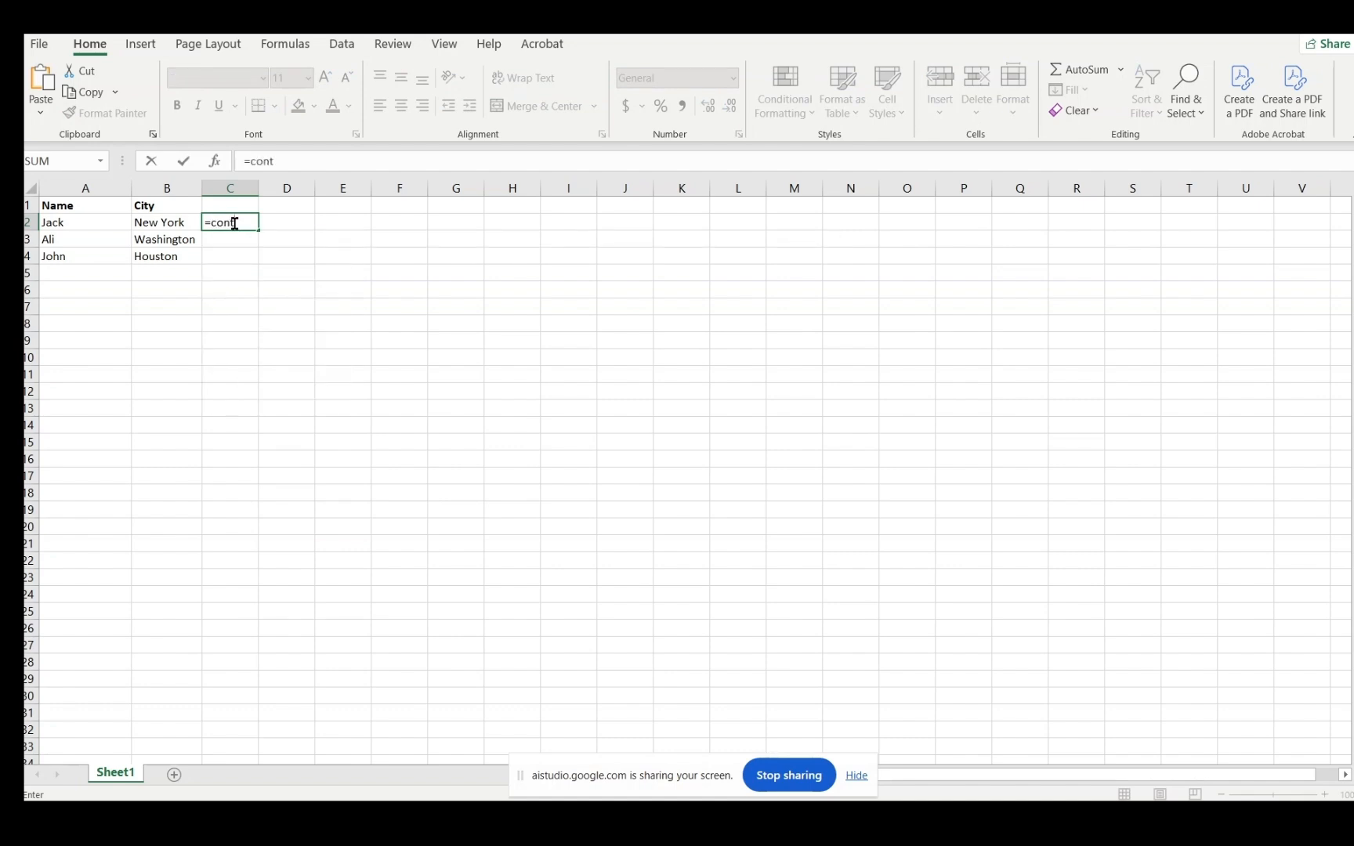
pyautogui.press('BackSpace')
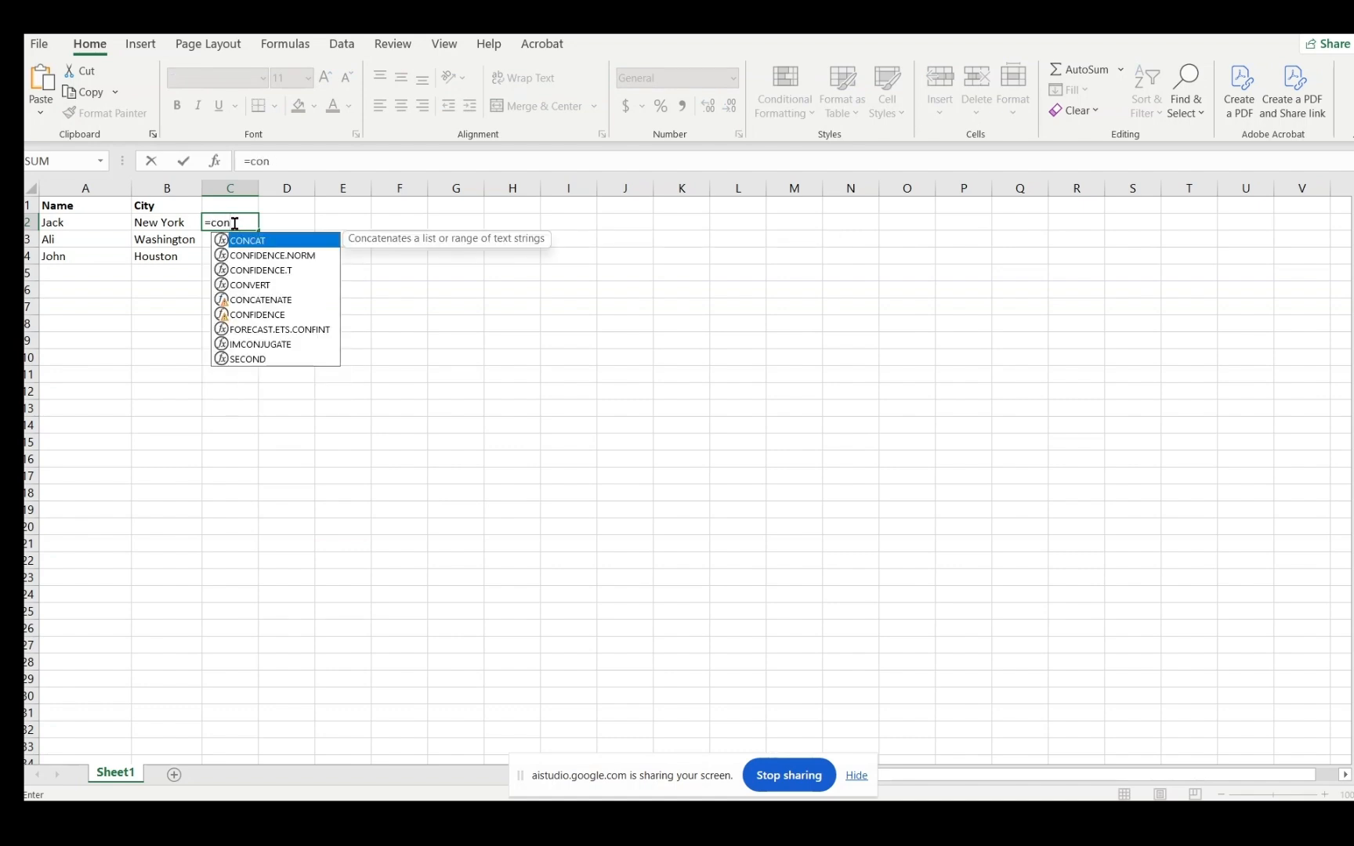
pyautogui.press('Down')
pyautogui.press('Down')
pyautogui.press('Down')
pyautogui.press('Down')
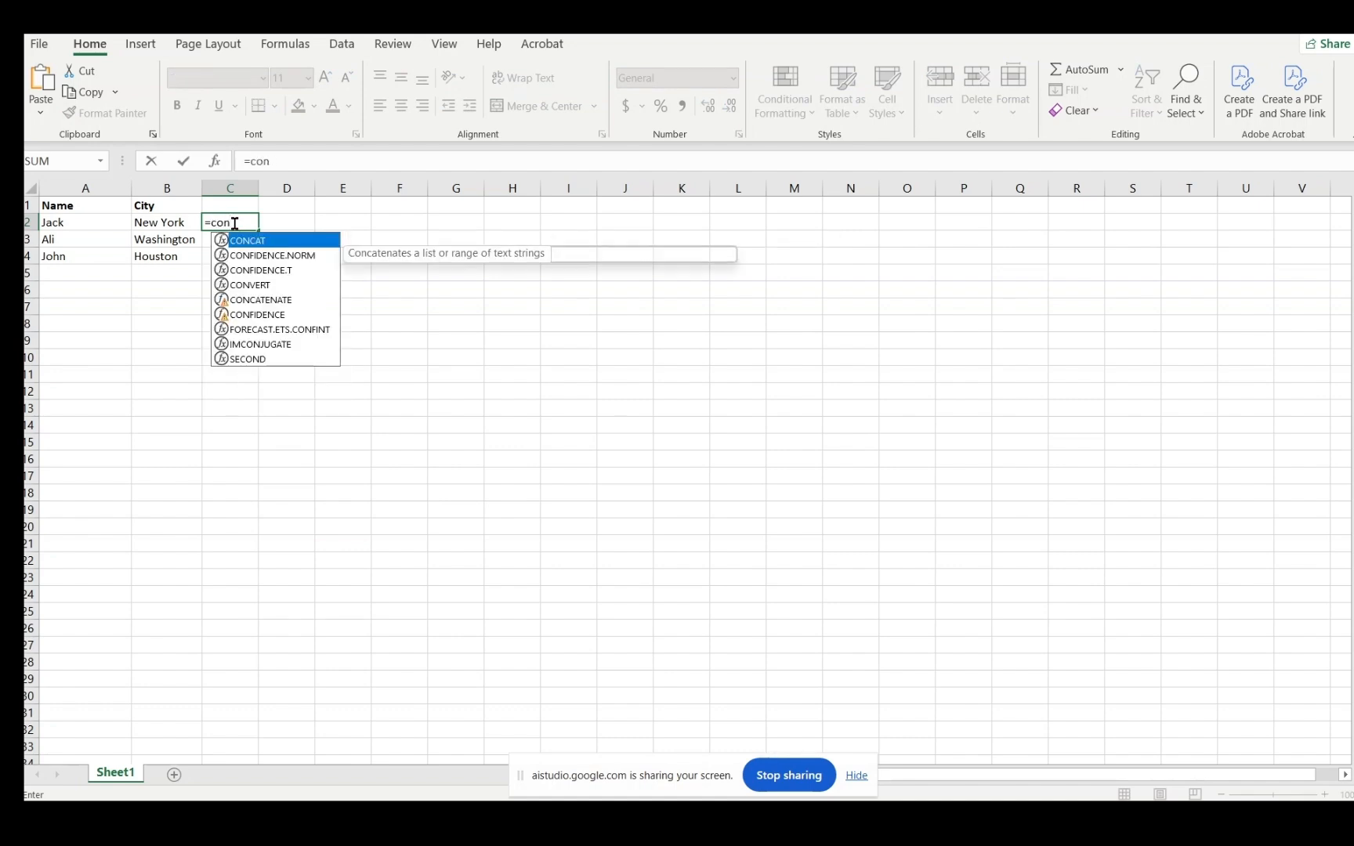
pyautogui.press('Return')
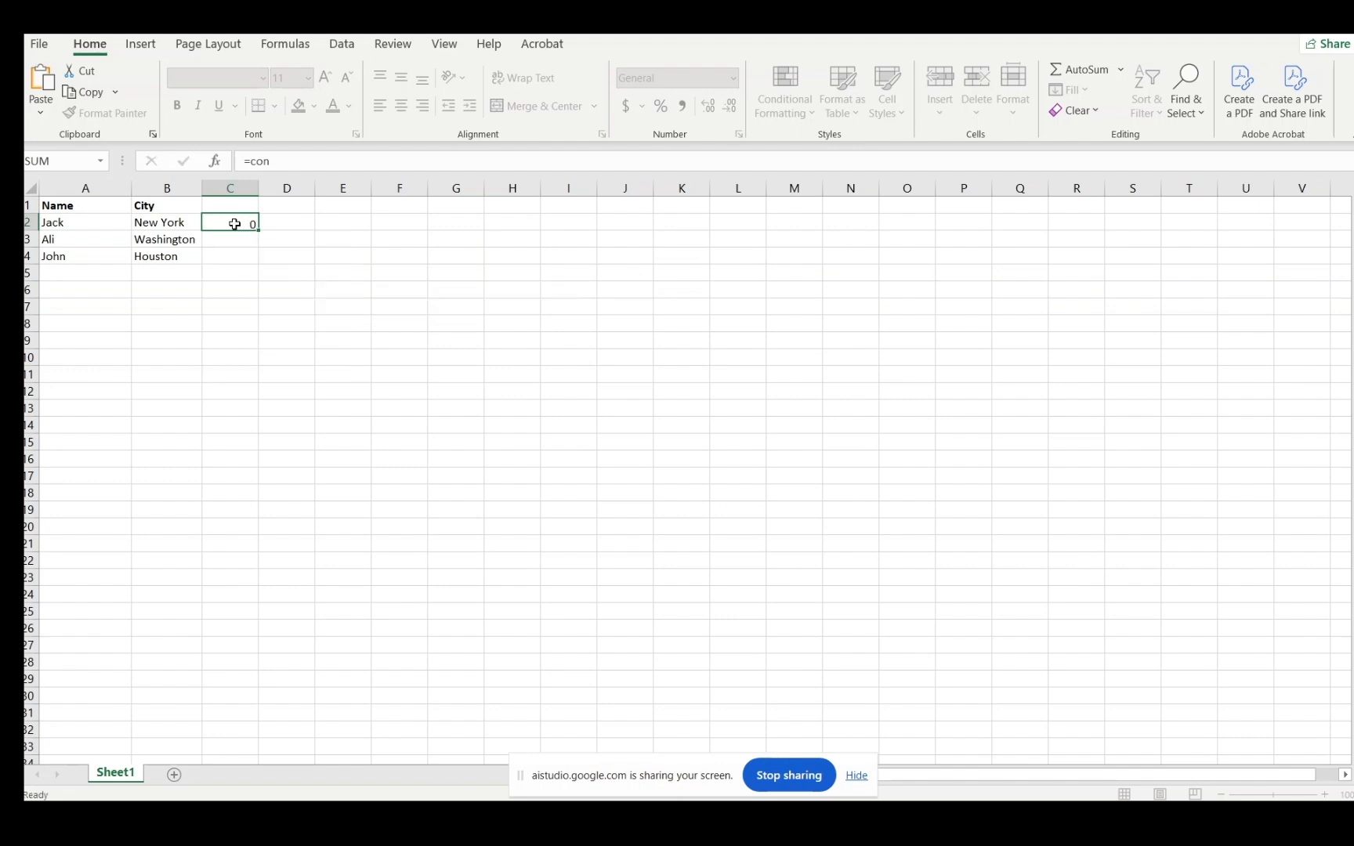
pyautogui.click(234, 224)
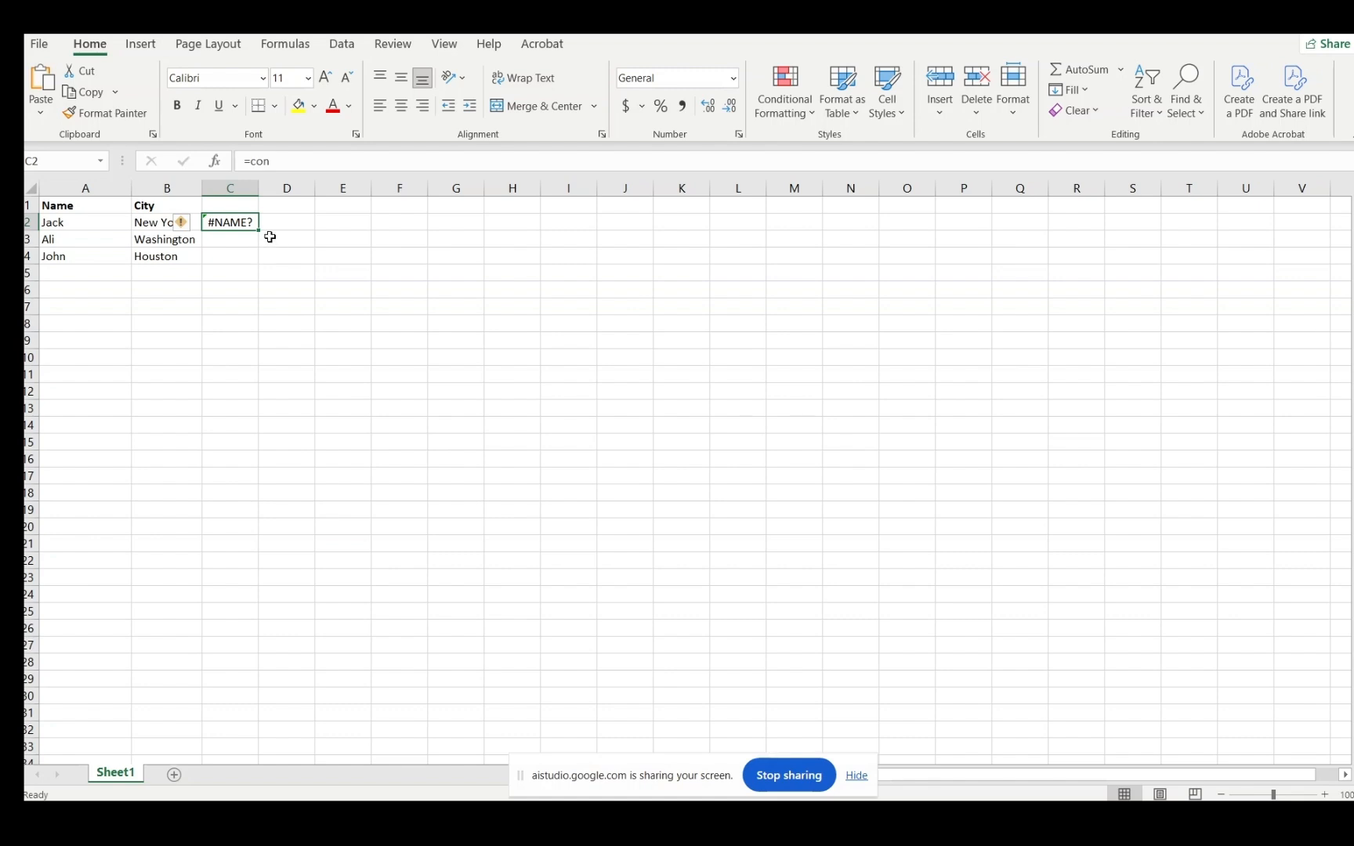
# - Widen columns B and C of the sheet, and check the live Google AI Studio stream before returning to Excel
pyautogui.moveTo(202, 188); pyautogui.dragTo(349, 188)
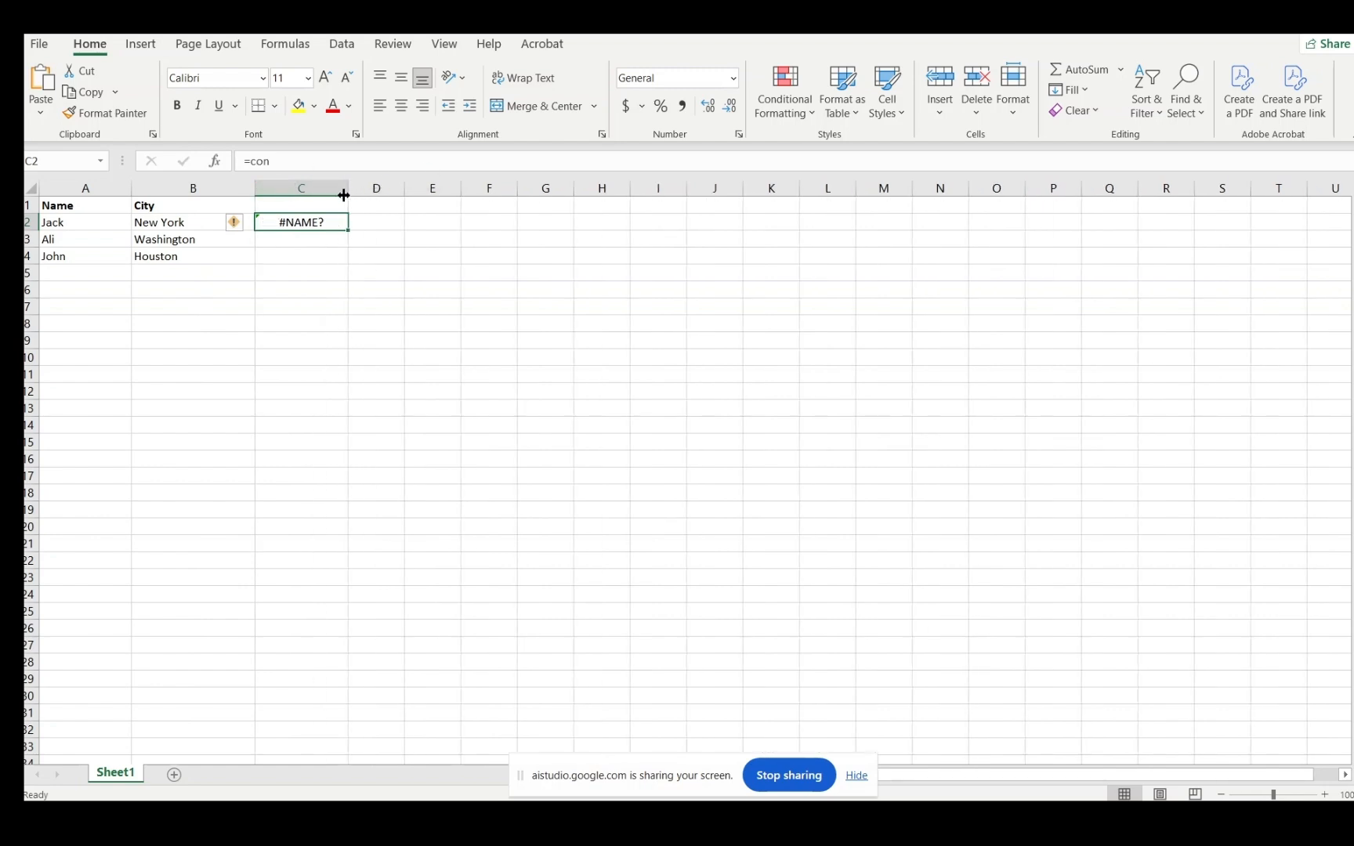
pyautogui.click(548, 823)
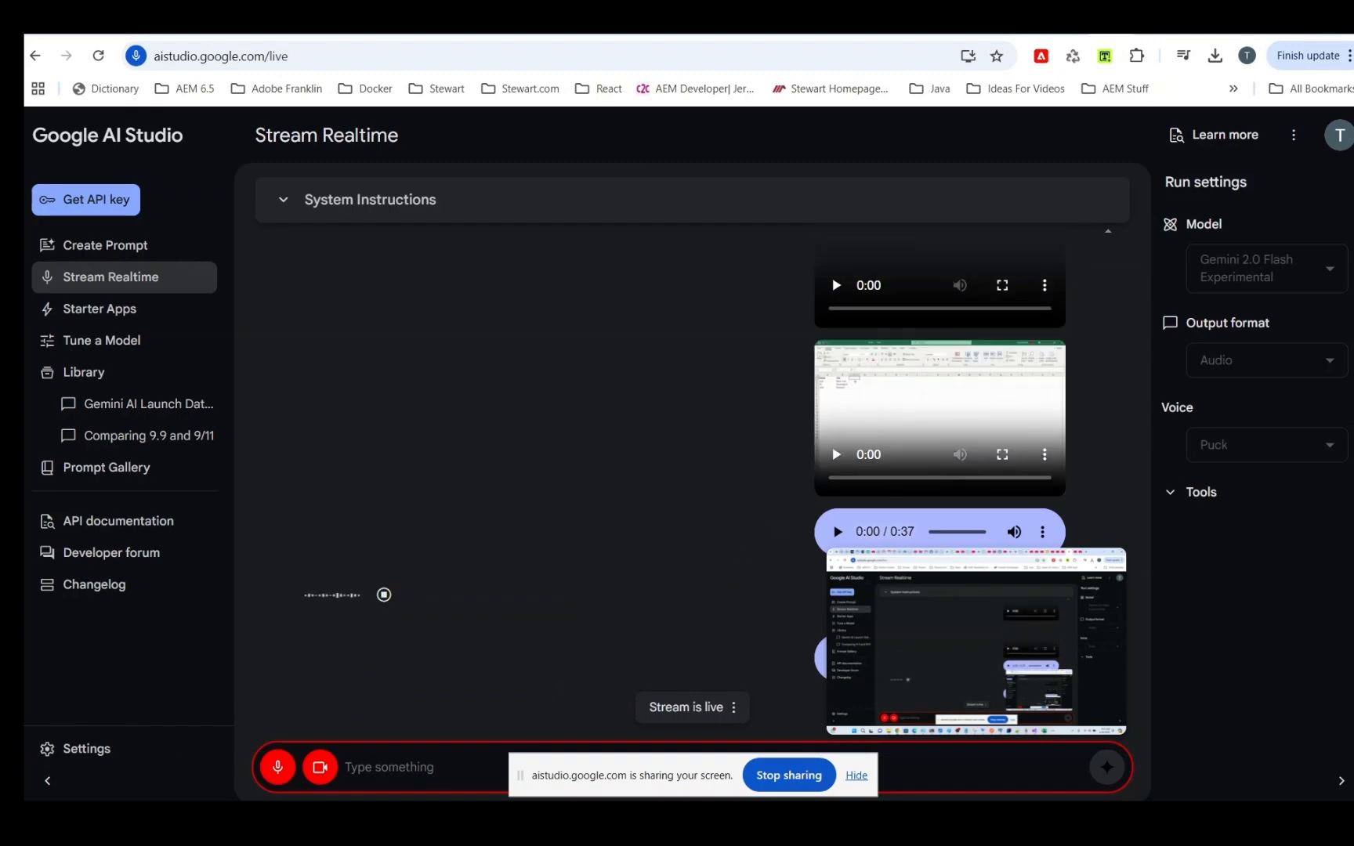
pyautogui.click(1270, 19)
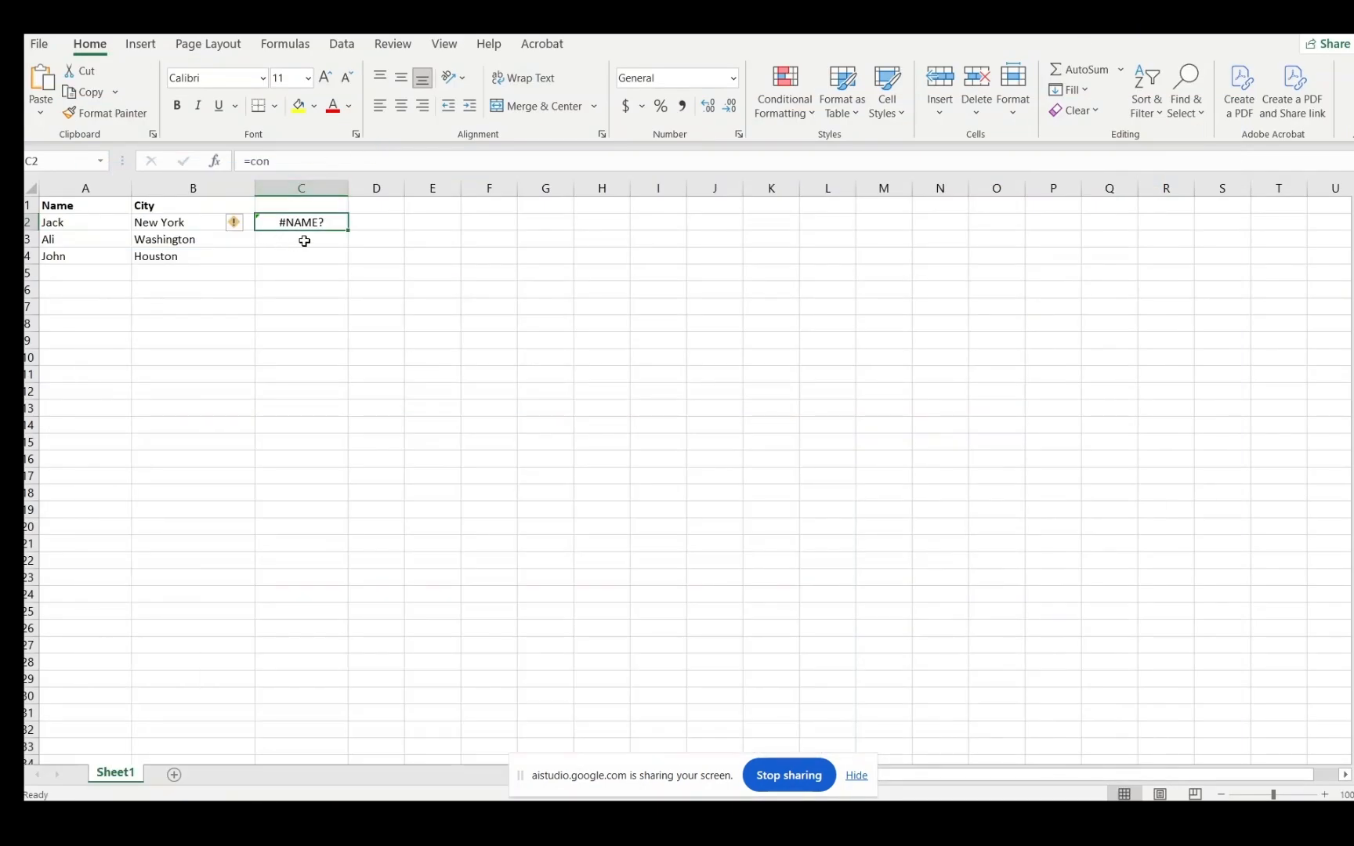
# - Replace the content of cell C2 with the formula =CONCATENATE(A2, B2)
pyautogui.click(329, 237)
pyautogui.click(323, 225)
pyautogui.press('Delete')
pyautogui.write('=')
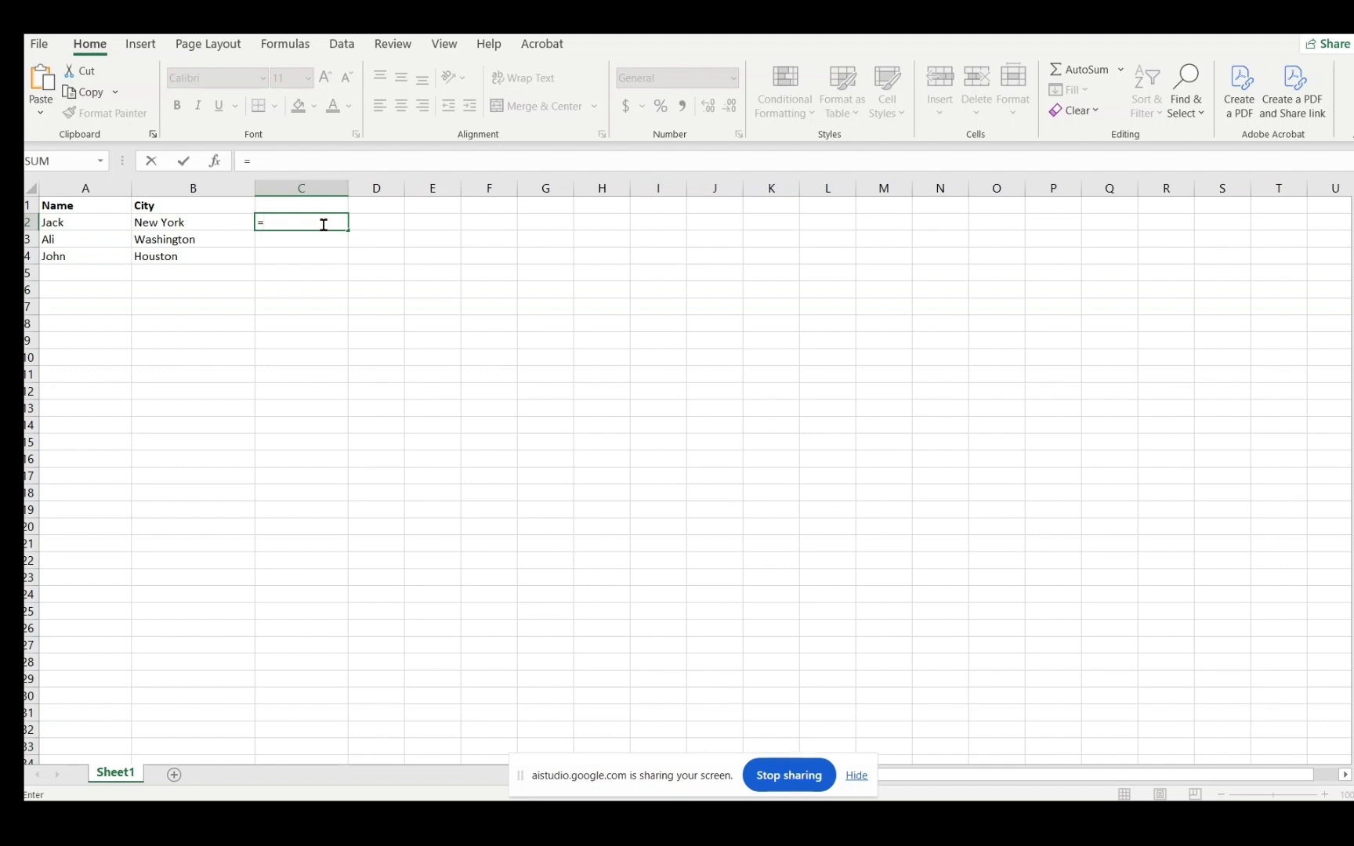
pyautogui.write('concat')
pyautogui.press('Down')
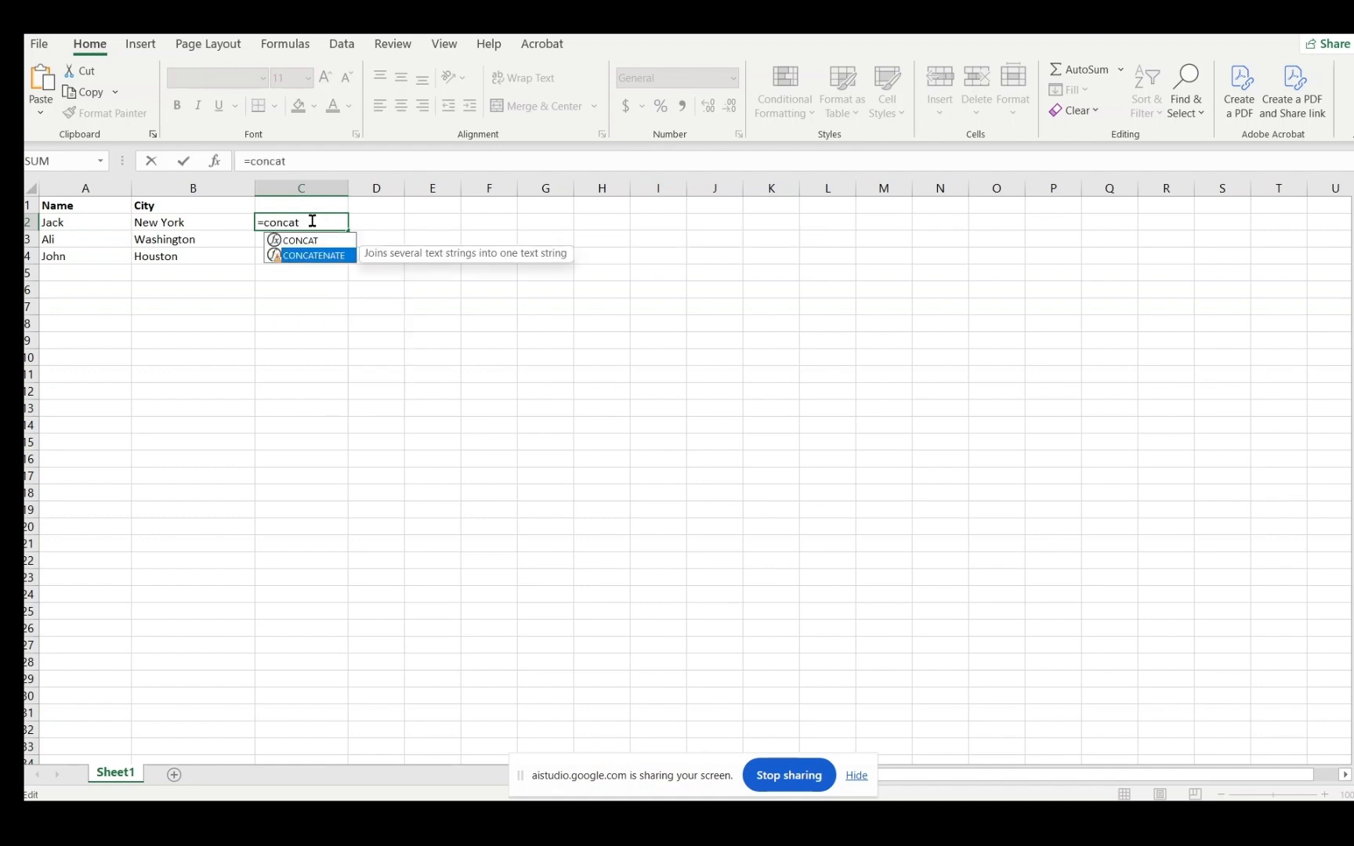
pyautogui.press('Tab')
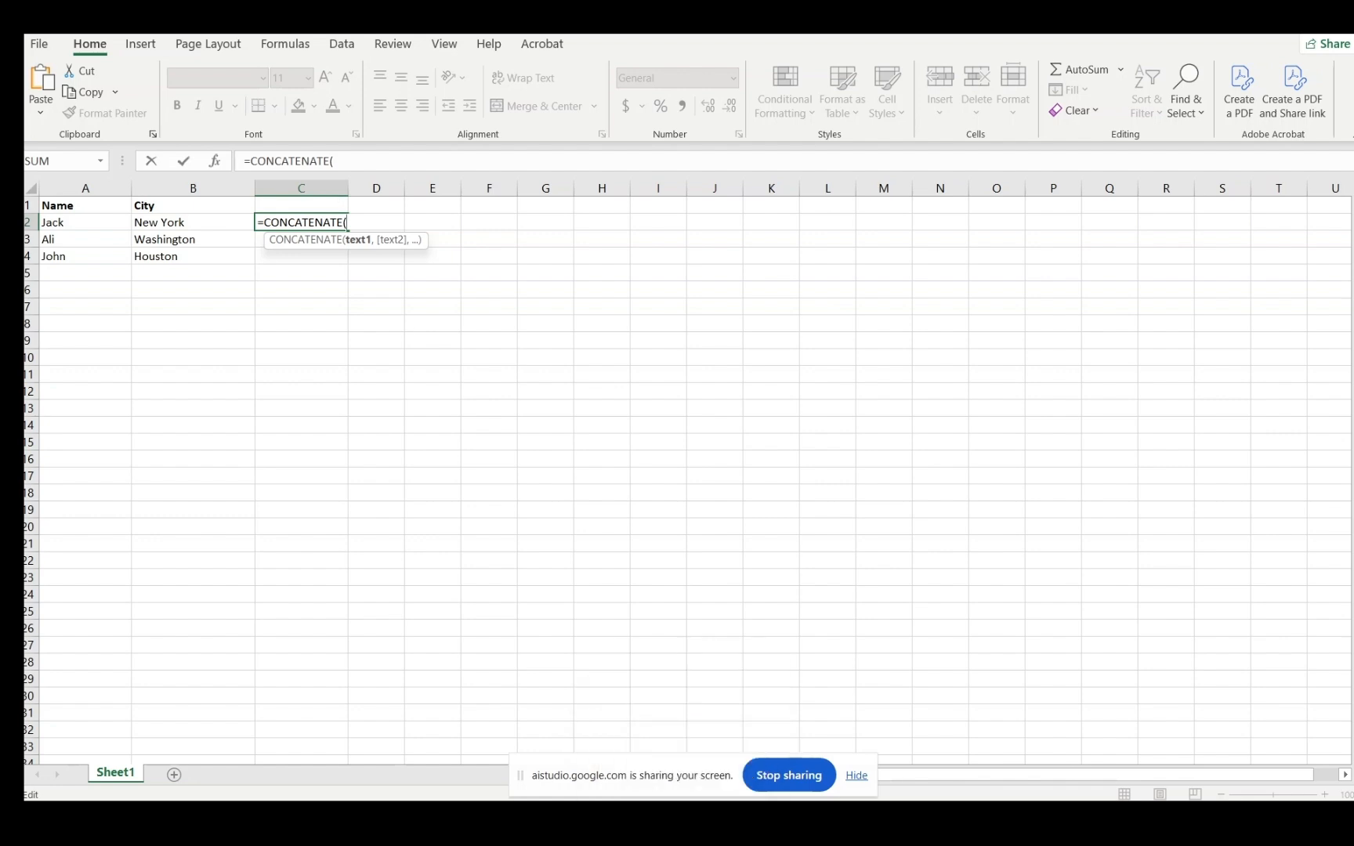
pyautogui.click(76, 221)
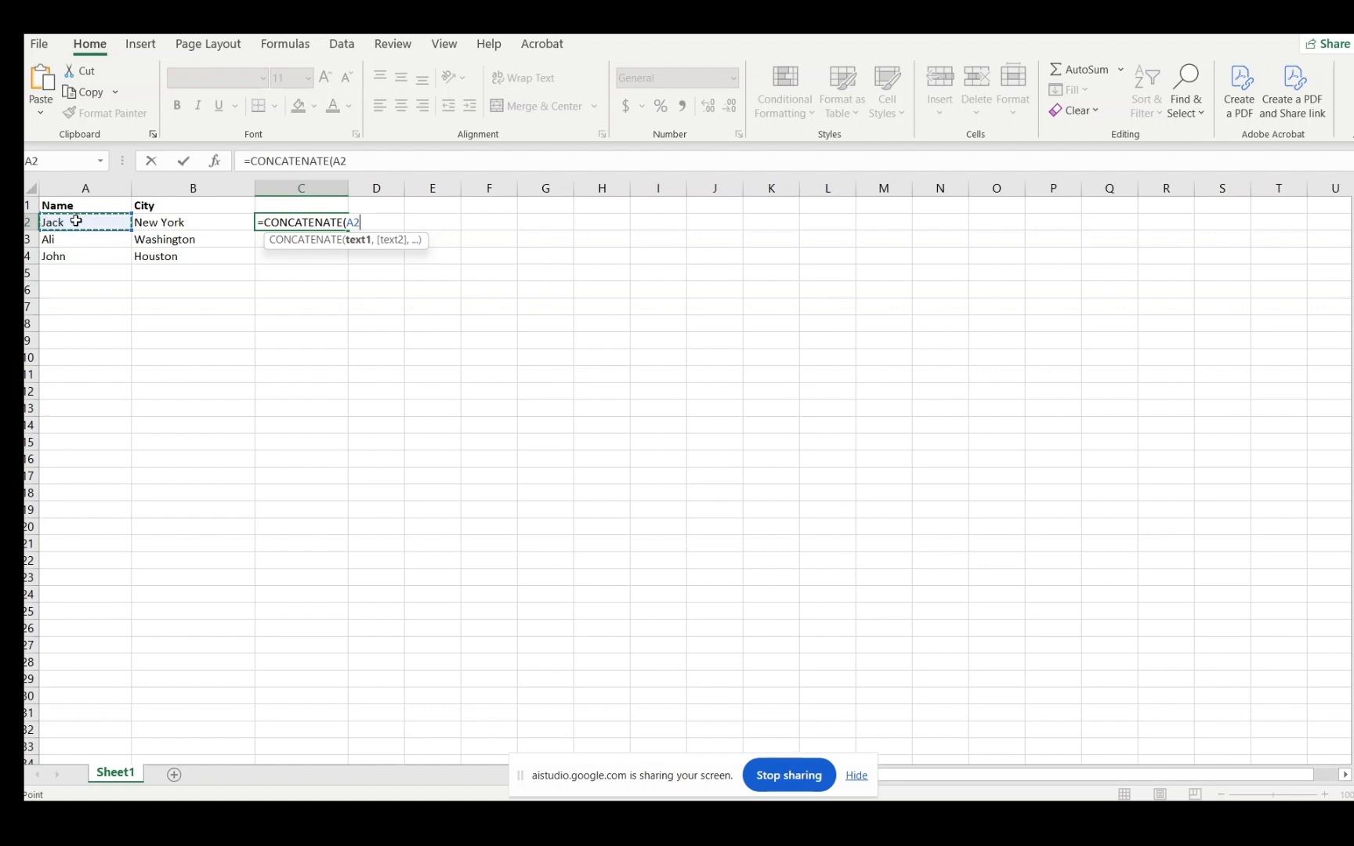
pyautogui.write(',')
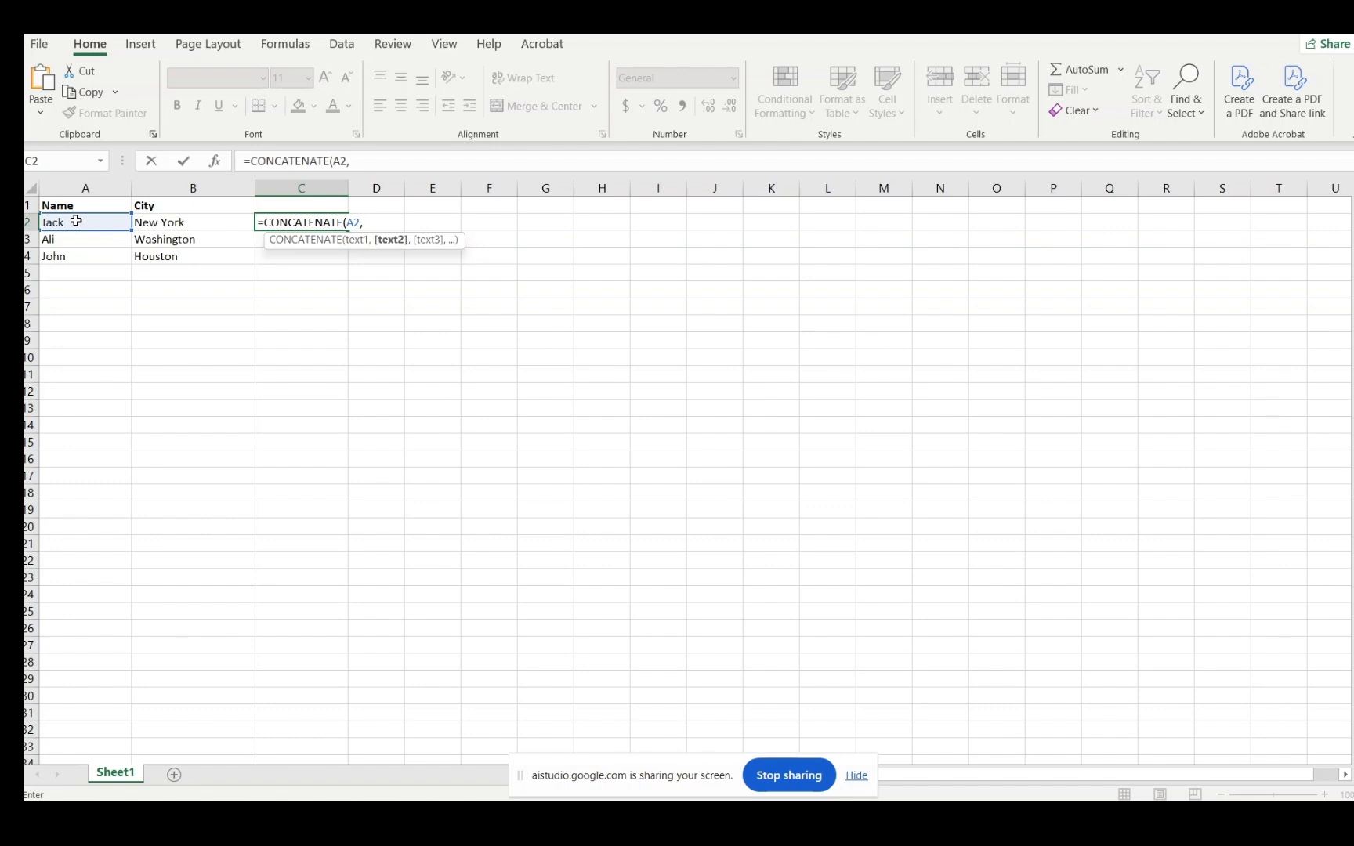
pyautogui.write(' B2')
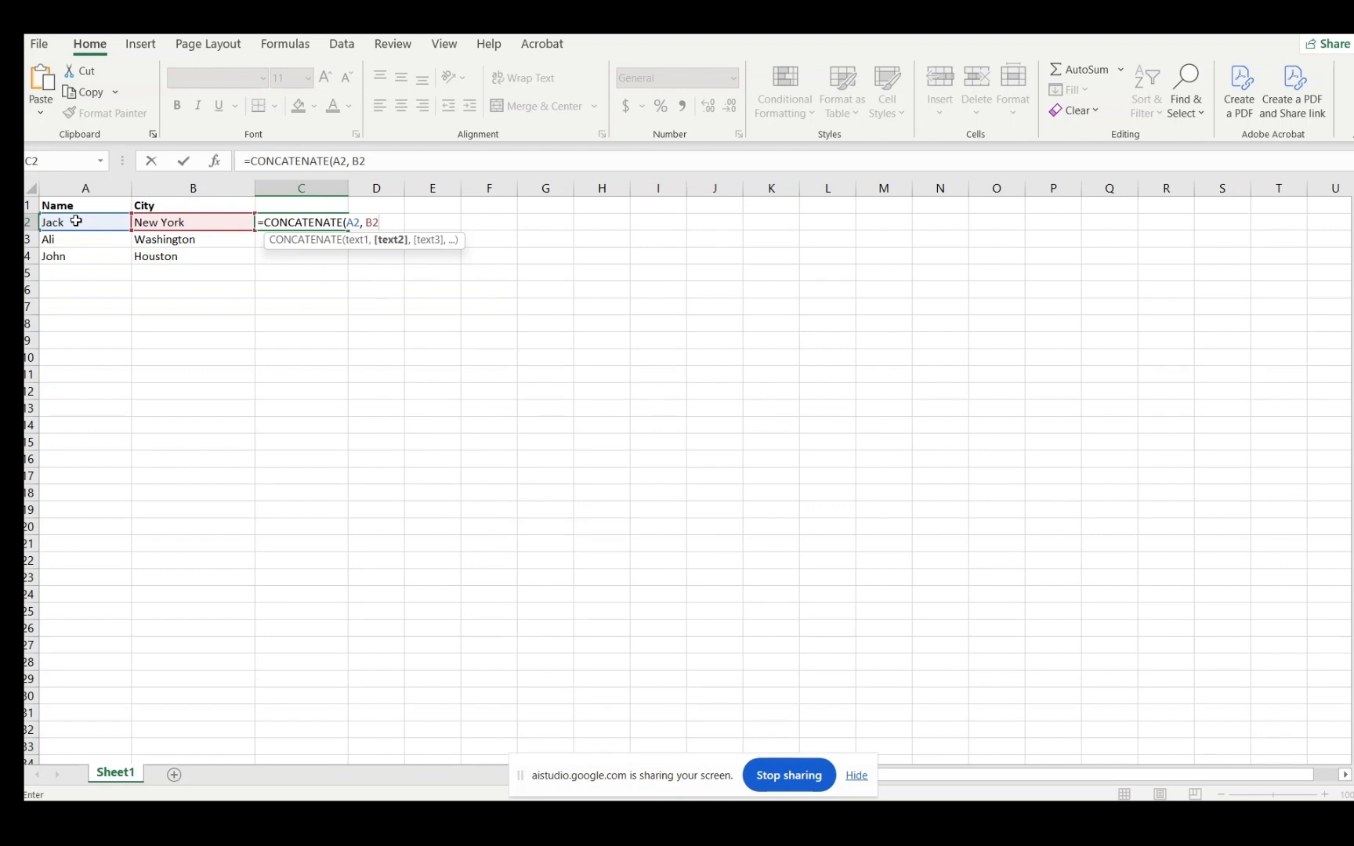
pyautogui.write(')')
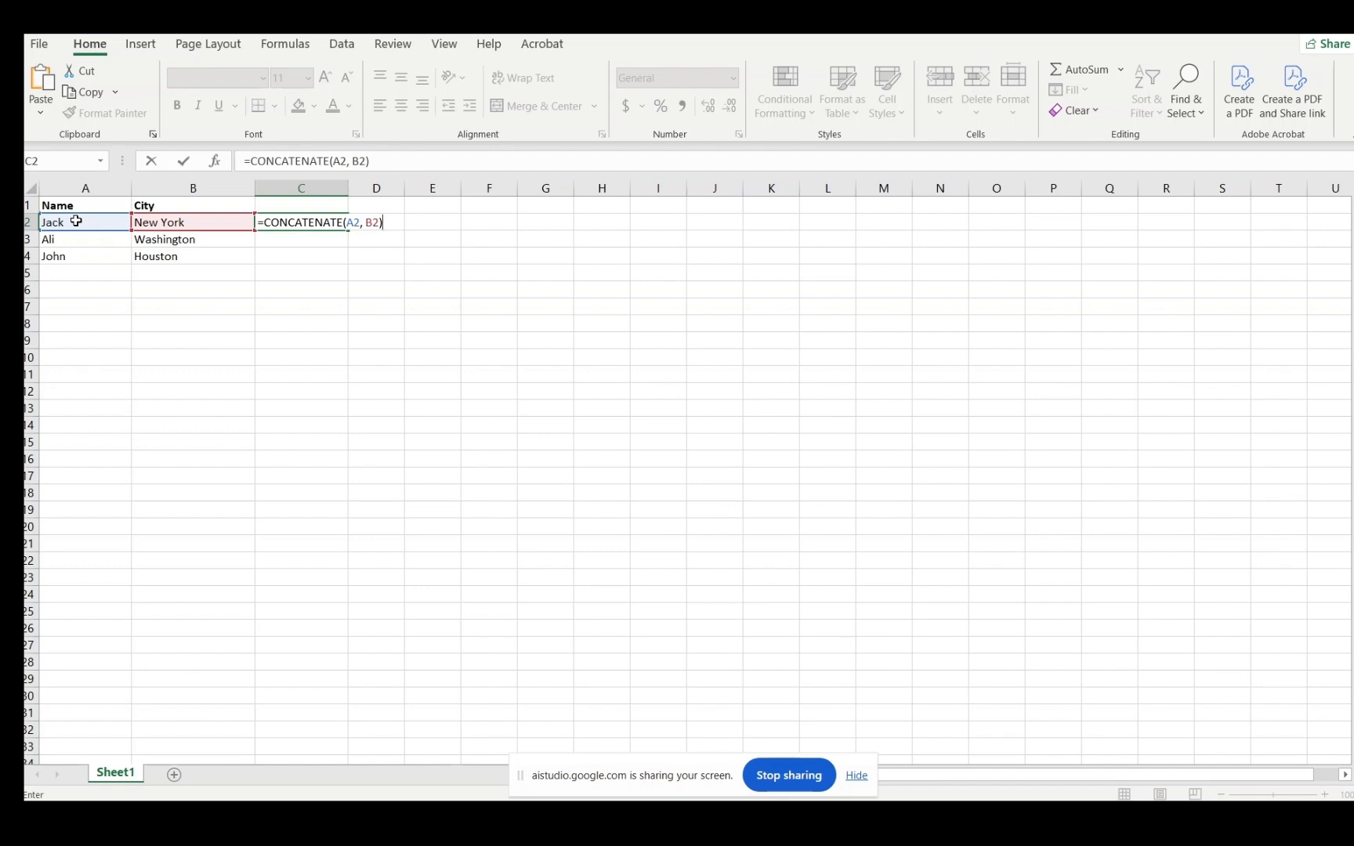
pyautogui.press('Return')
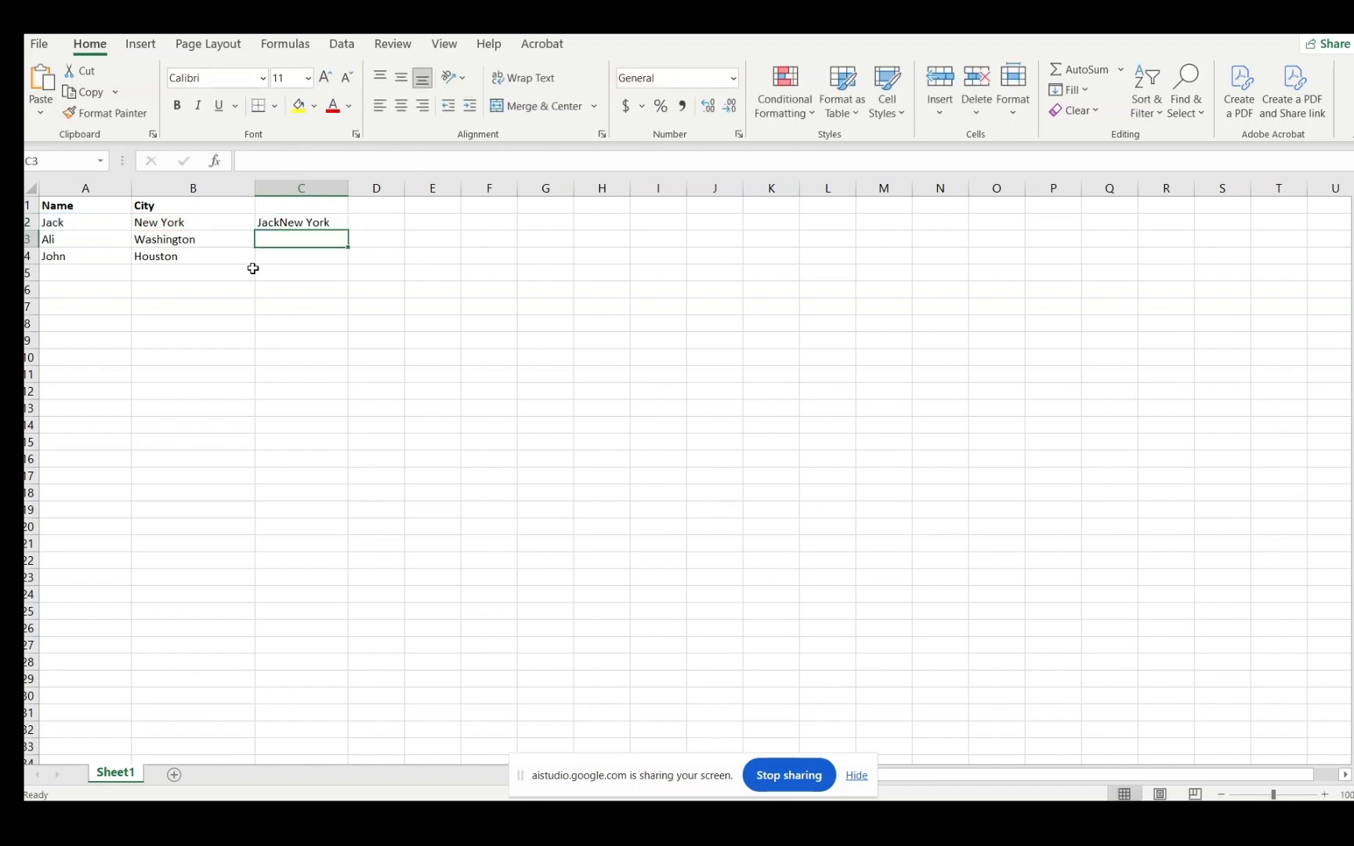
# - Change the formula in C2 to =CONCATENATE(A2, " ", B2) and fill it down through C4
pyautogui.click(298, 224)
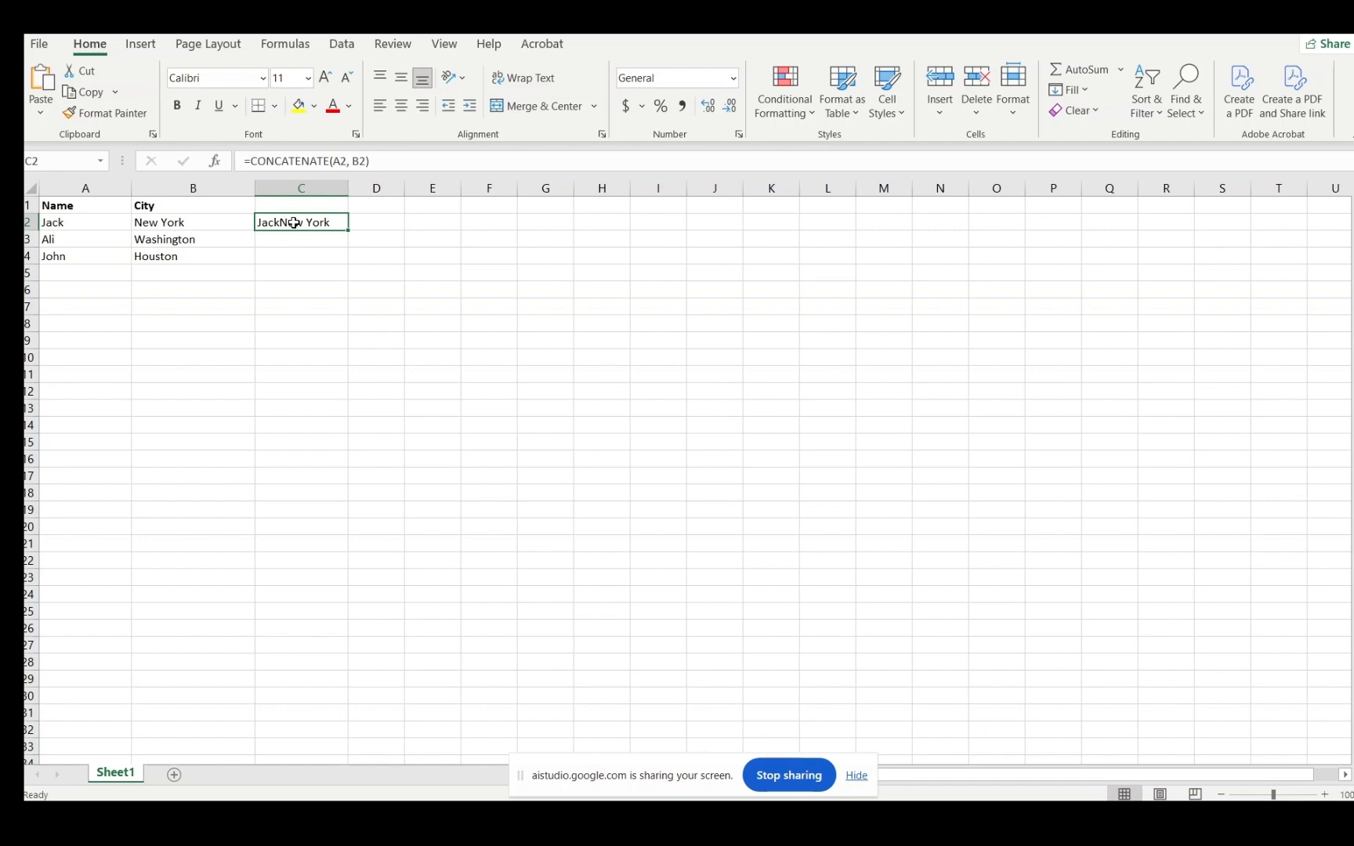
pyautogui.doubleClick(294, 224)
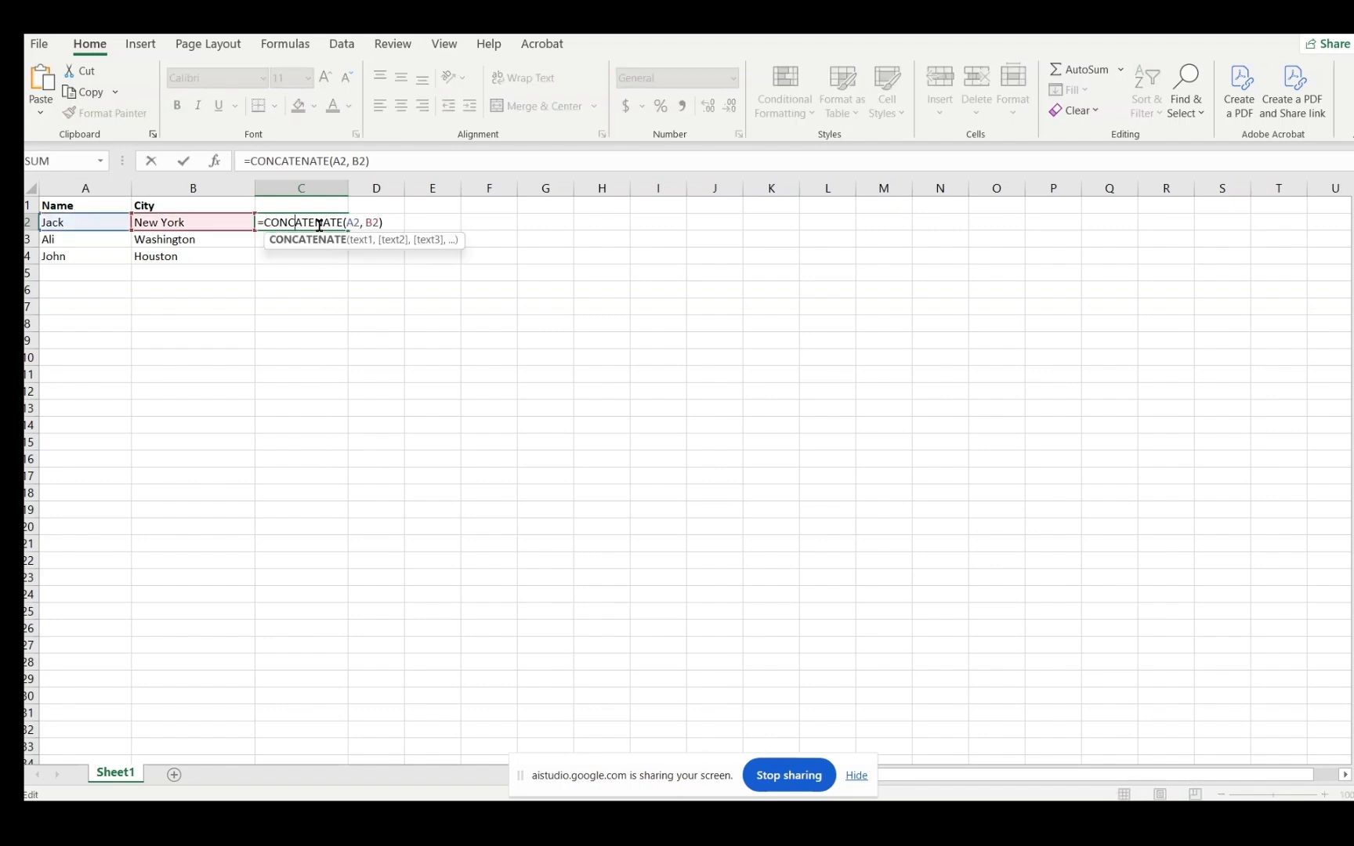
pyautogui.click(365, 223)
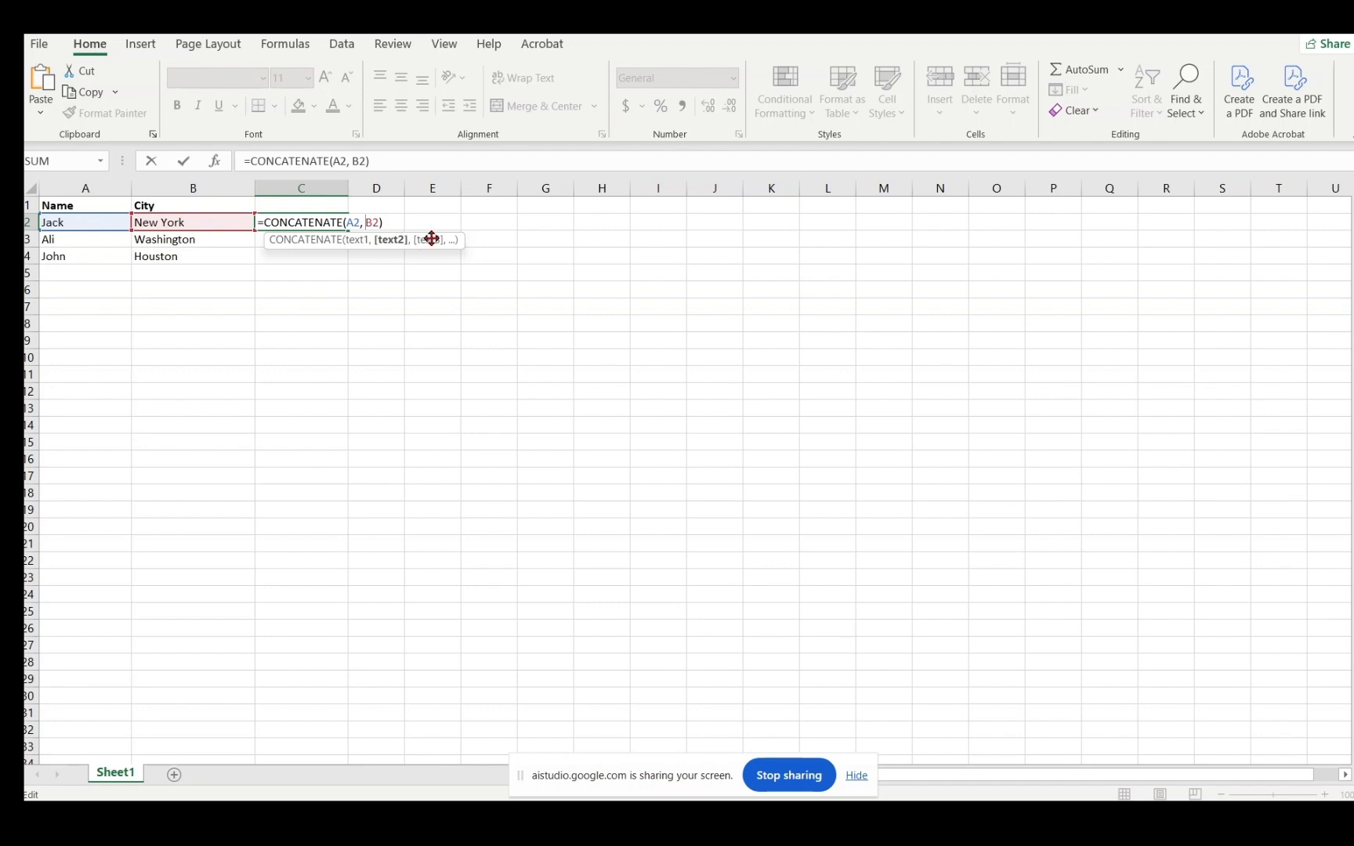
pyautogui.write('" ",')
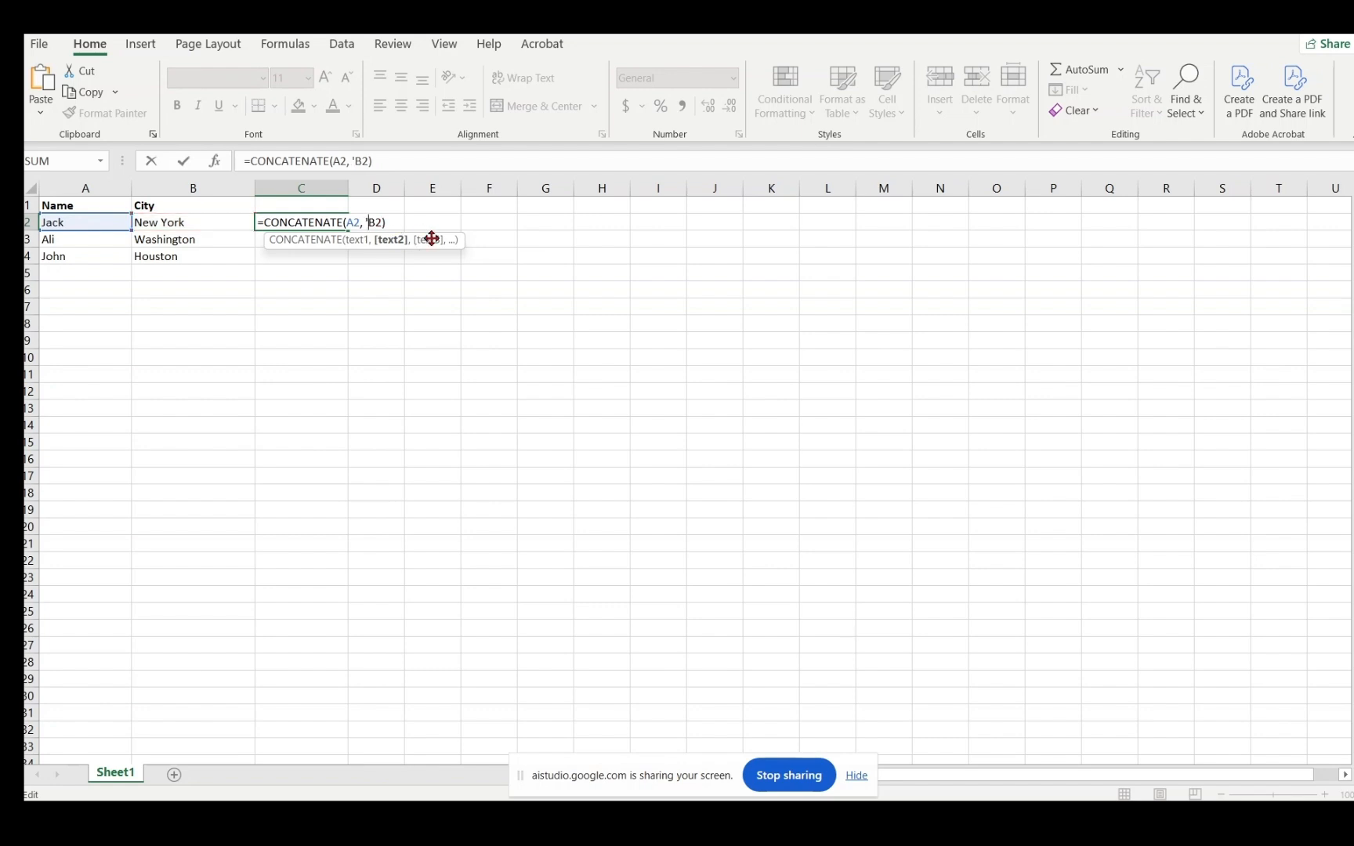
pyautogui.hotkey('ctrl', 'Return')
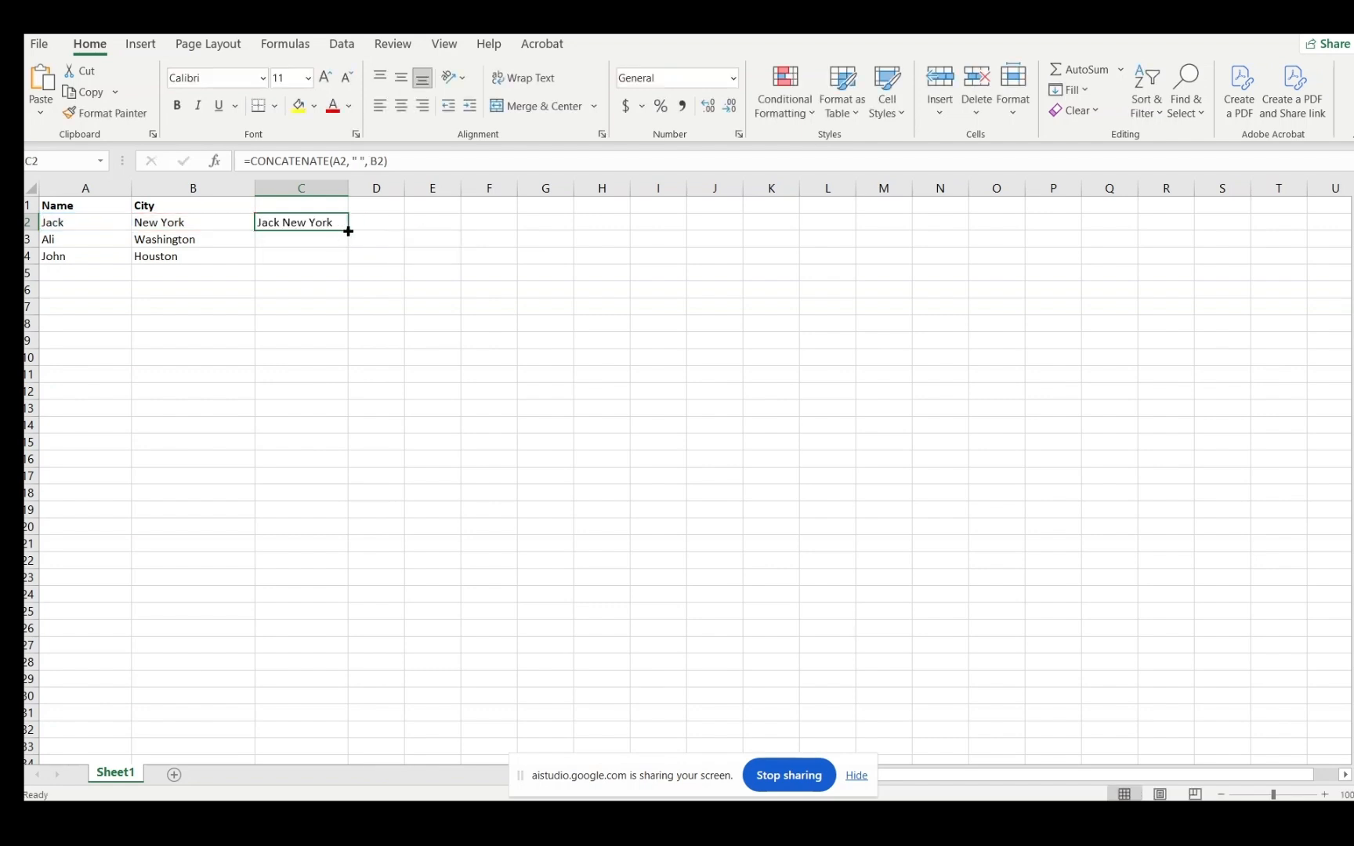
pyautogui.moveTo(344, 230); pyautogui.dragTo(335, 263)
# - Enter the header Address in cell C1 above the combined name and city values
pyautogui.click(294, 208)
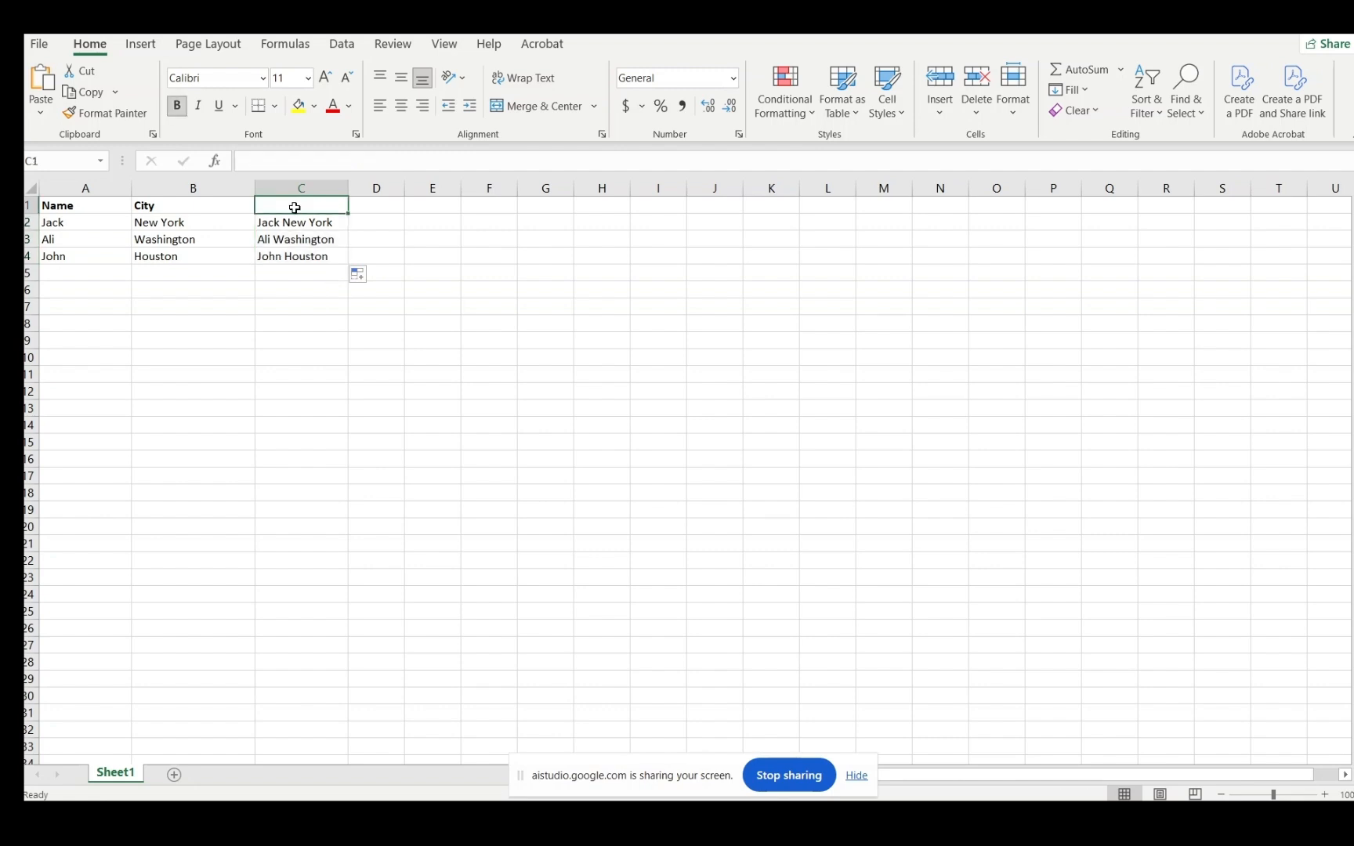
pyautogui.write('a')
pyautogui.press('BackSpace')
pyautogui.press('BackSpace')
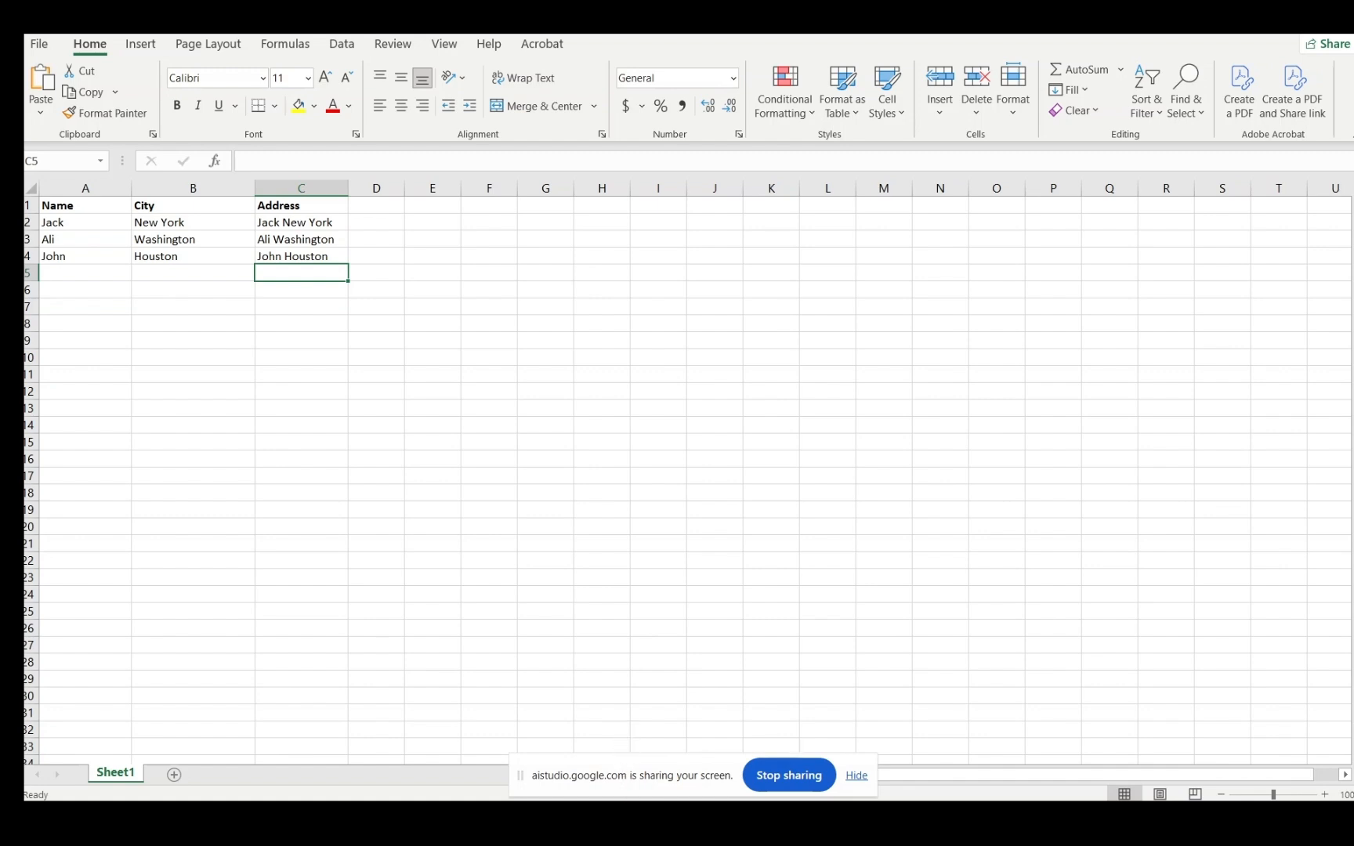
pyautogui.click(690, 644)
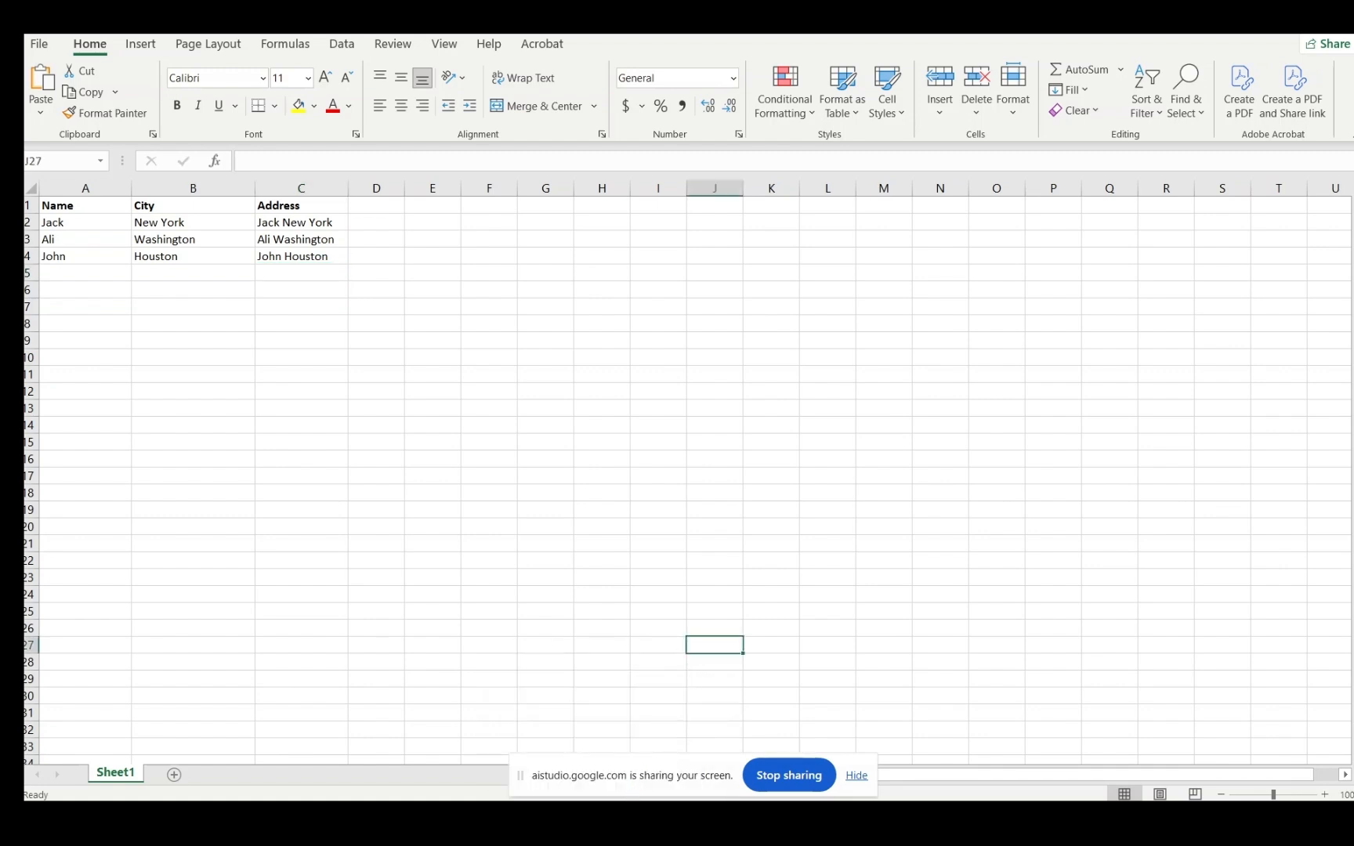
pyautogui.moveTo(607, 819)
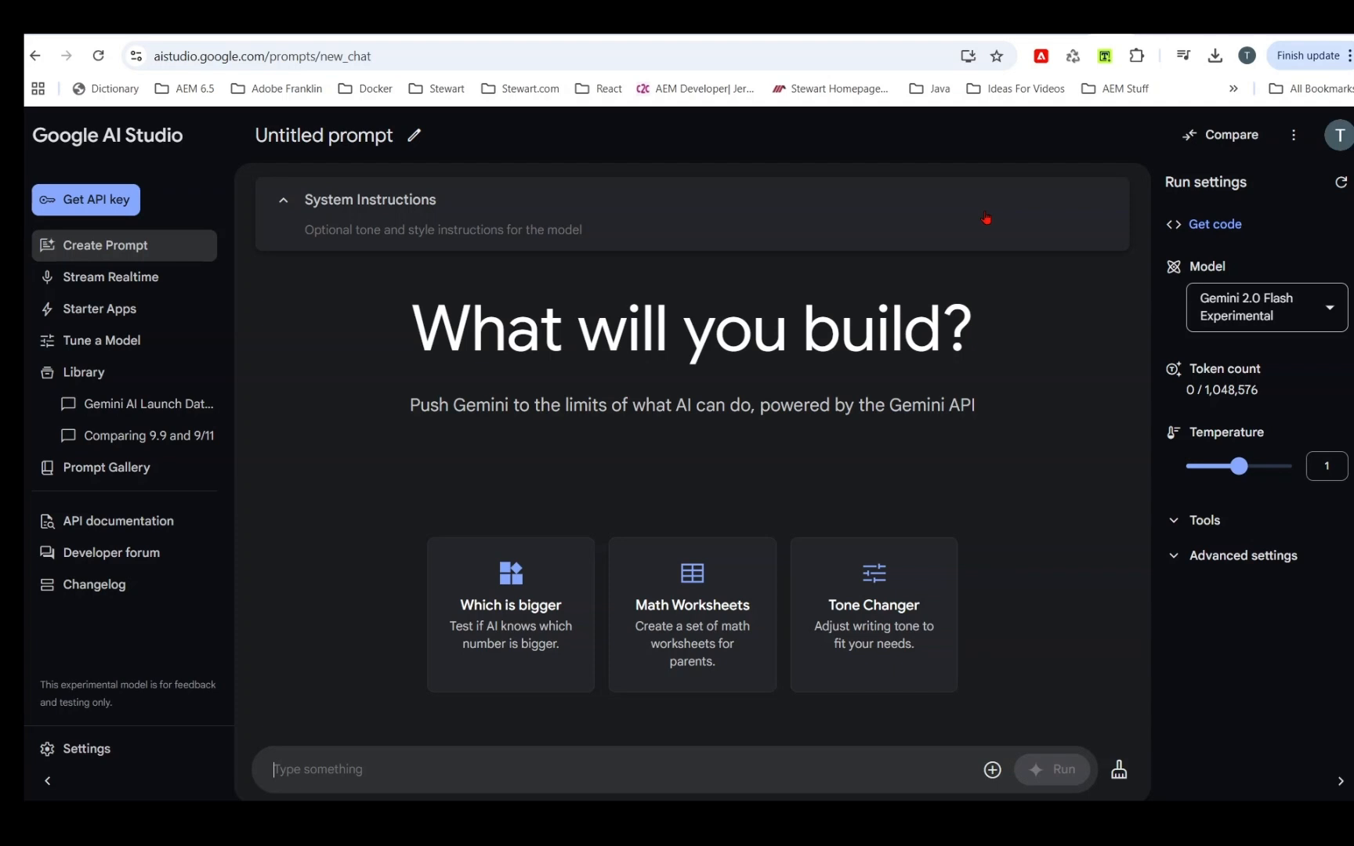